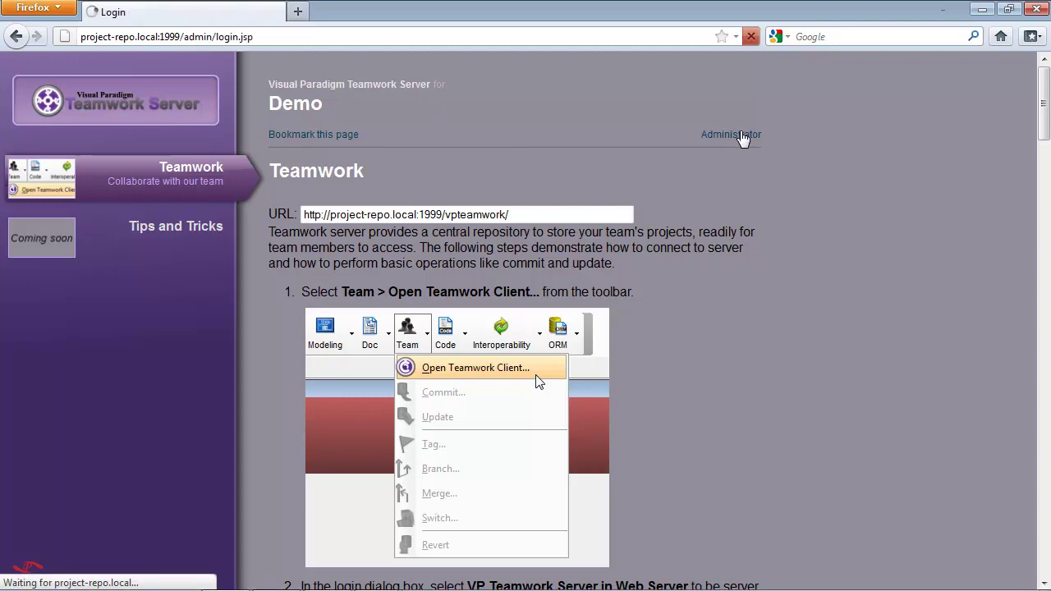
Step: Sign in to the Teamwork Server admin with the administrator username and password
type("Admin")
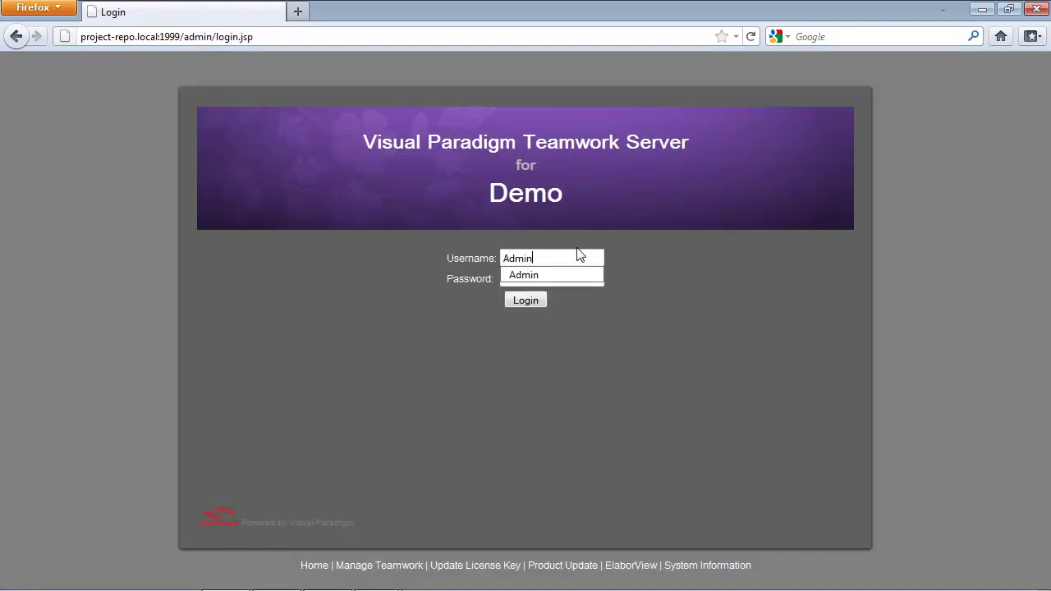
key("Tab")
type("password")
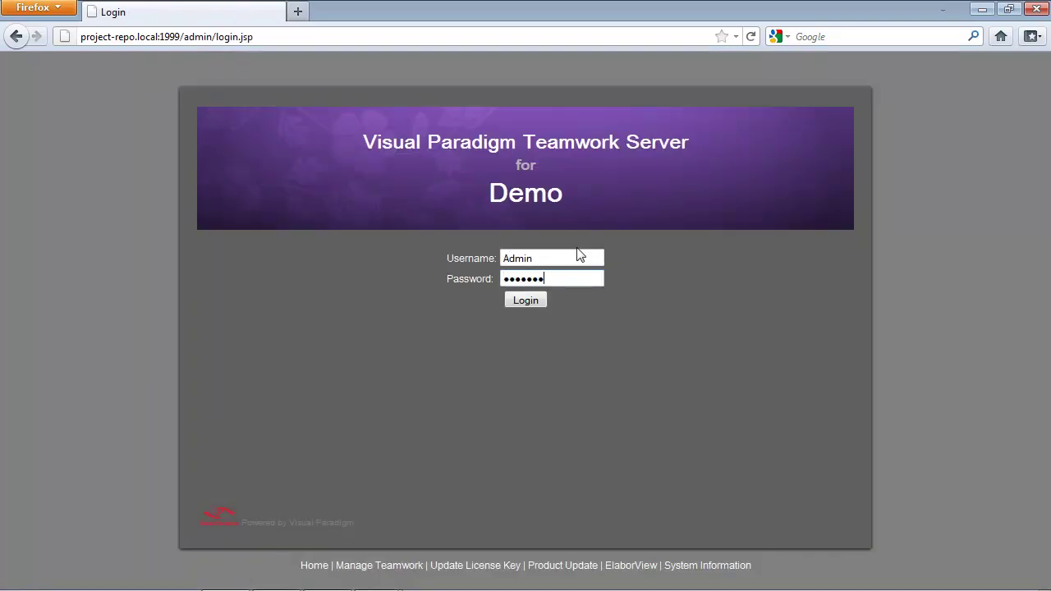
key("Return")
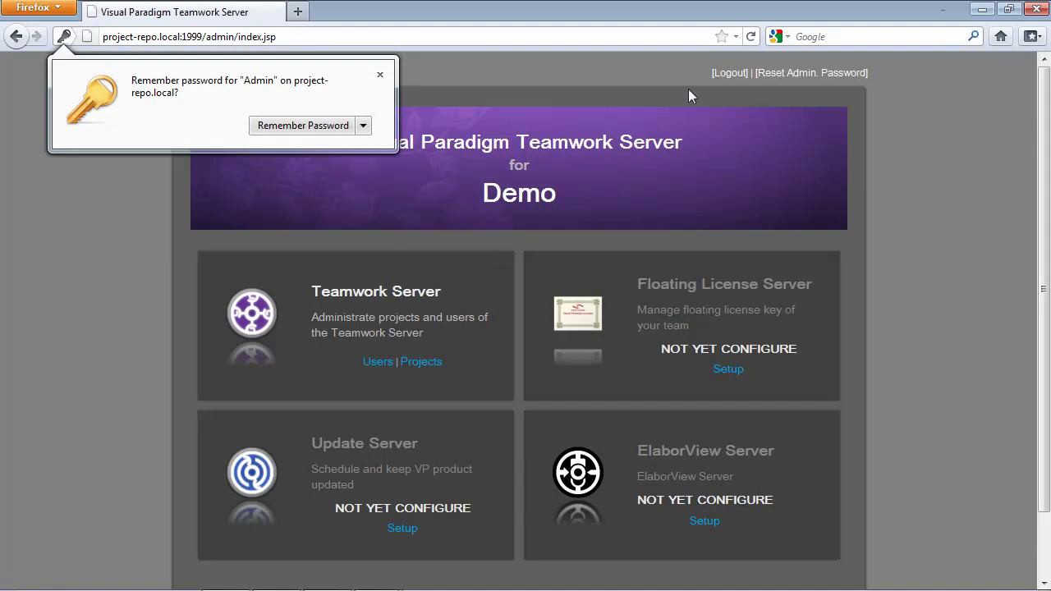
Step: Open System Information and highlight product build sp1_20110419 and project build 20101208
scroll(781, 169, "down", 3)
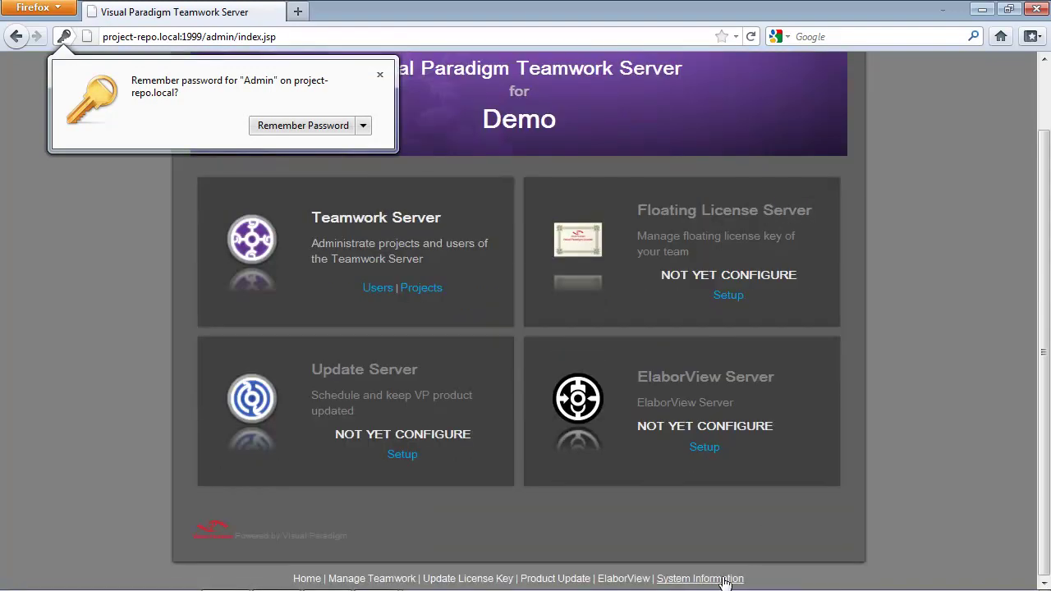
left_click(734, 576)
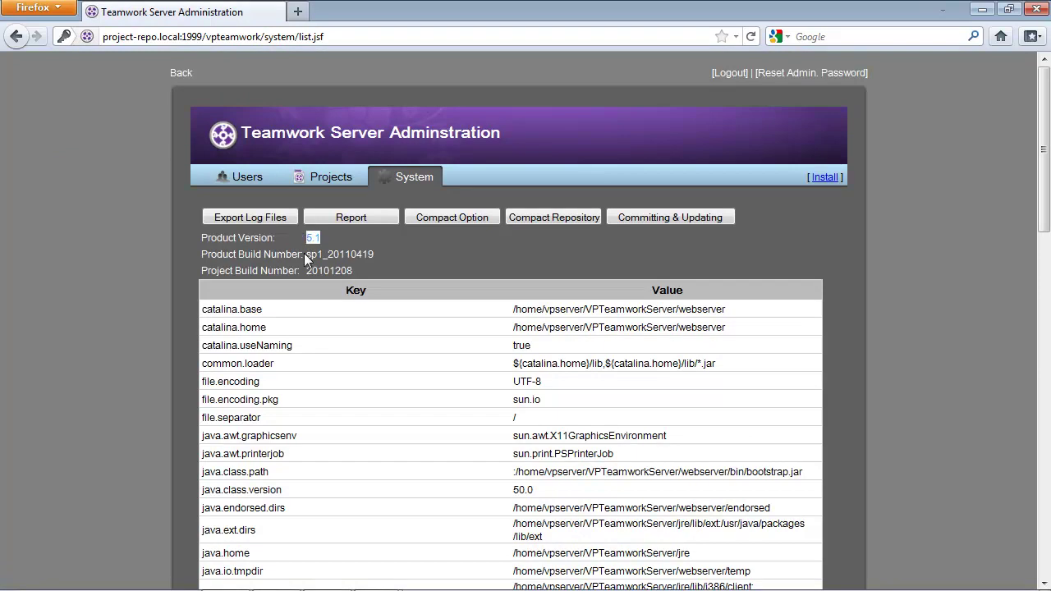
left_click_drag(305, 258, 370, 260)
left_click_drag(306, 272, 377, 262)
Step: Bring up the Command Prompt and run pscp.exe to display its usage
left_click(633, 395)
key("super")
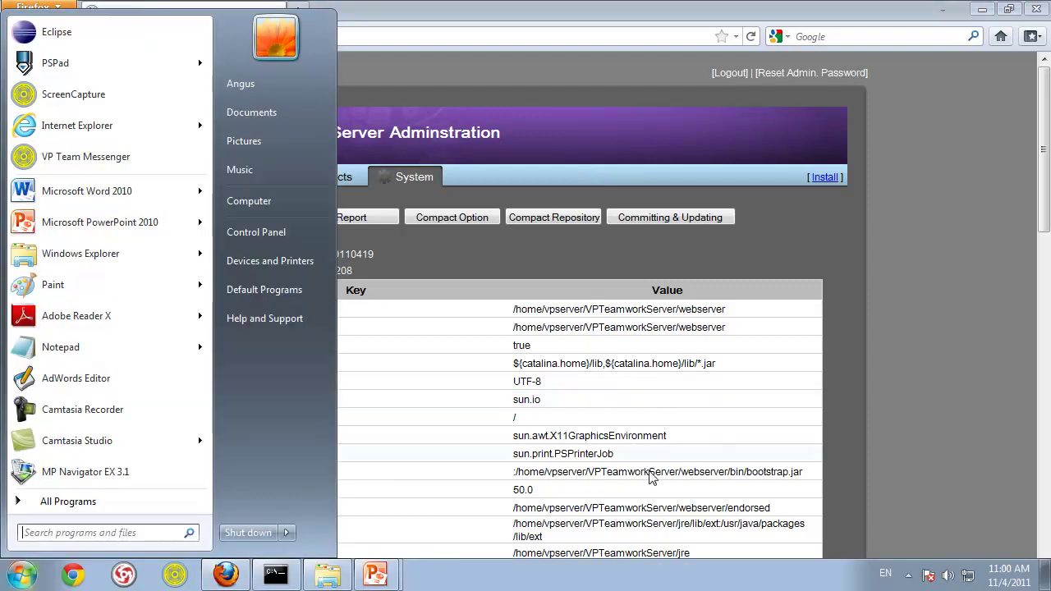
left_click(279, 576)
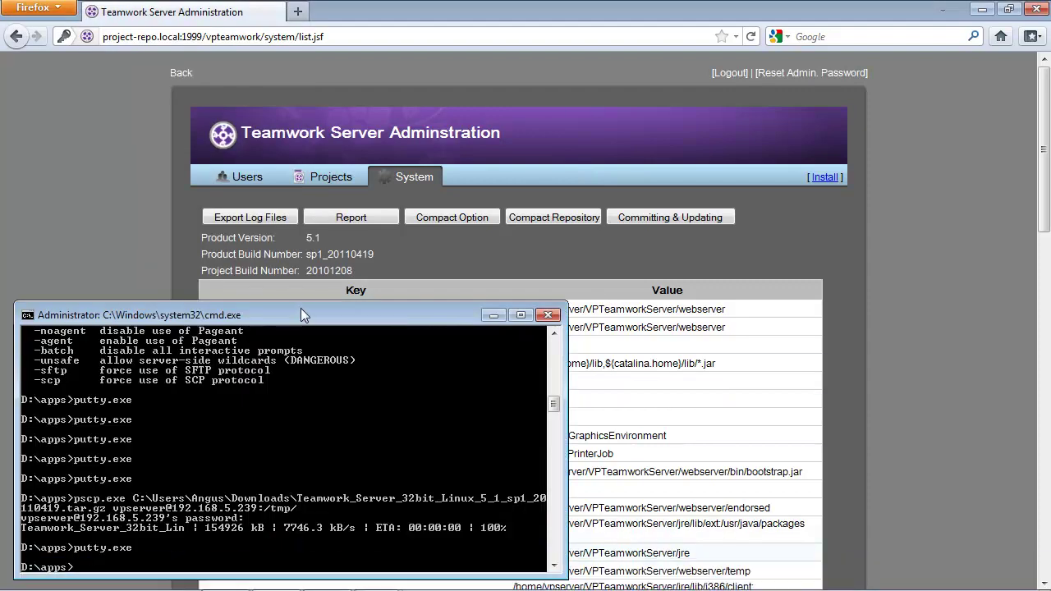
left_click_drag(302, 310, 302, 225)
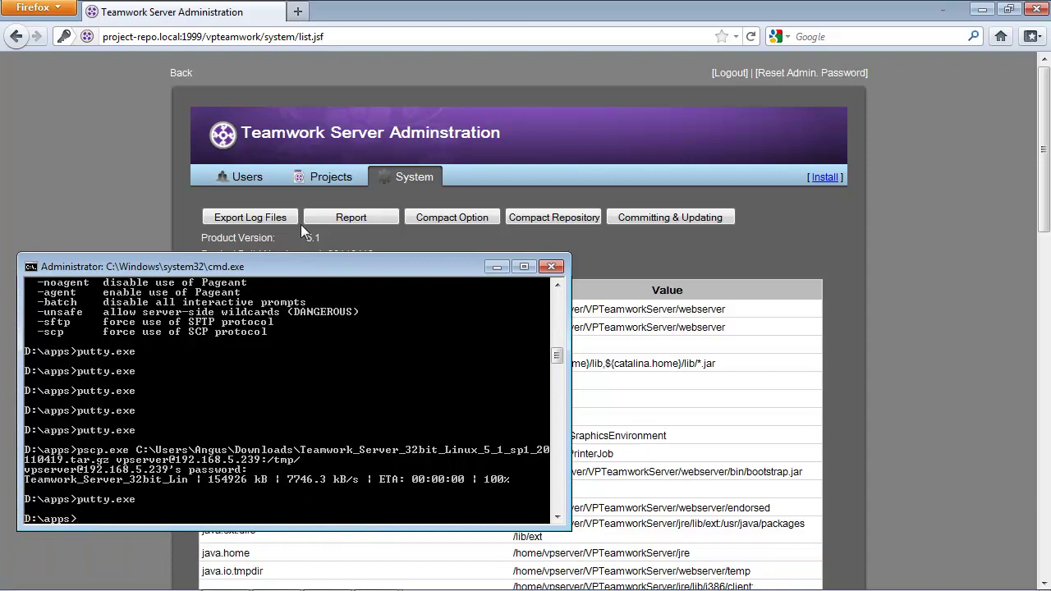
type("pscp.exe")
type(" c:\\Users")
type("\\Angus")
type("\\")
key("Return")
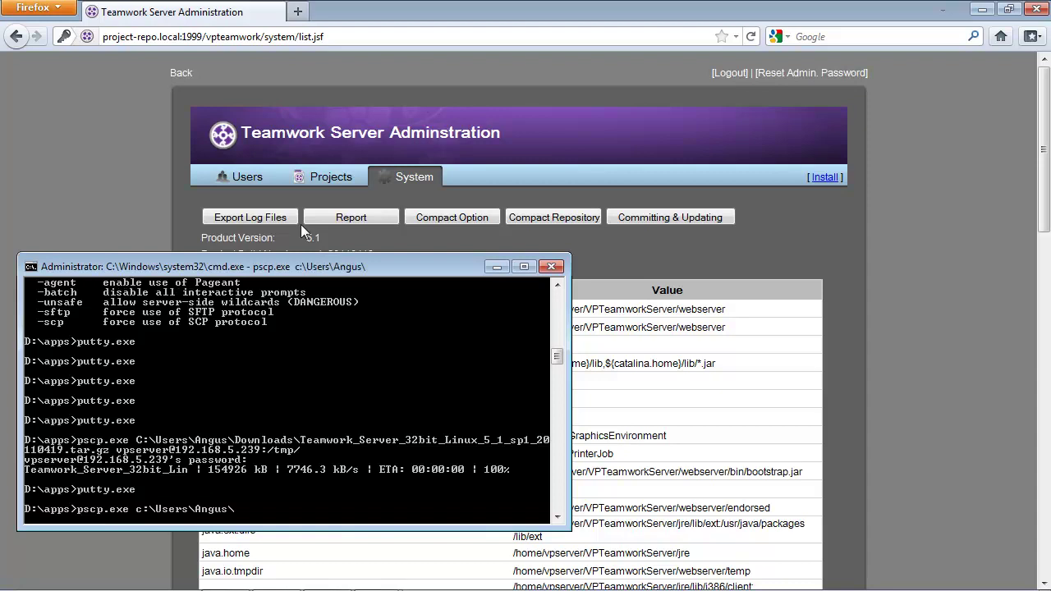
key("Up")
type("D")
key("Tab")
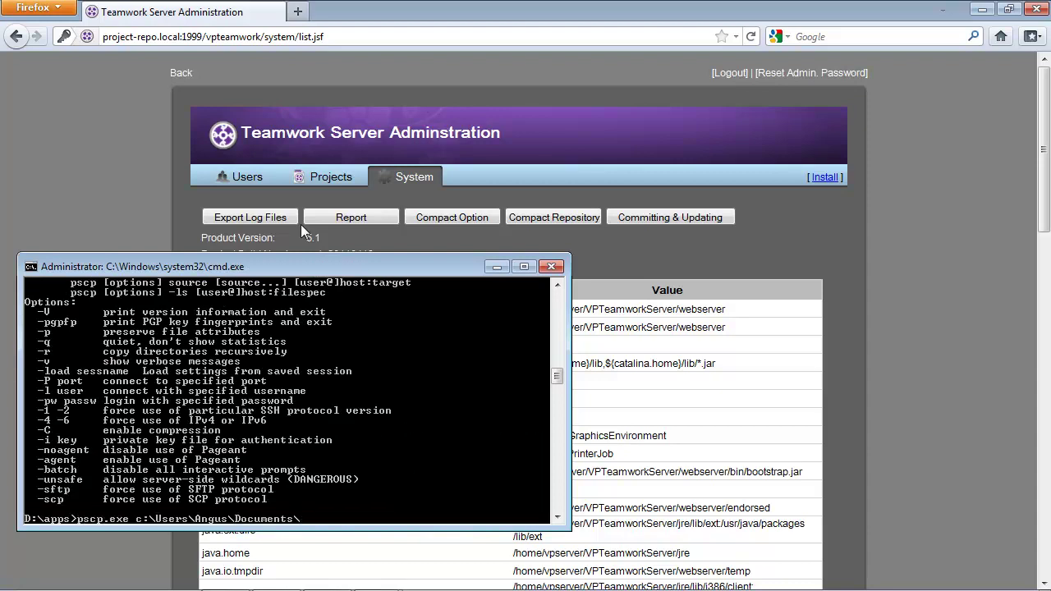
key("BackSpace")
key("BackSpace")
key("BackSpace")
key("BackSpace")
key("BackSpace")
key("BackSpace")
type("w")
key("Tab")
type("\\")
key("Tab")
key("Tab")
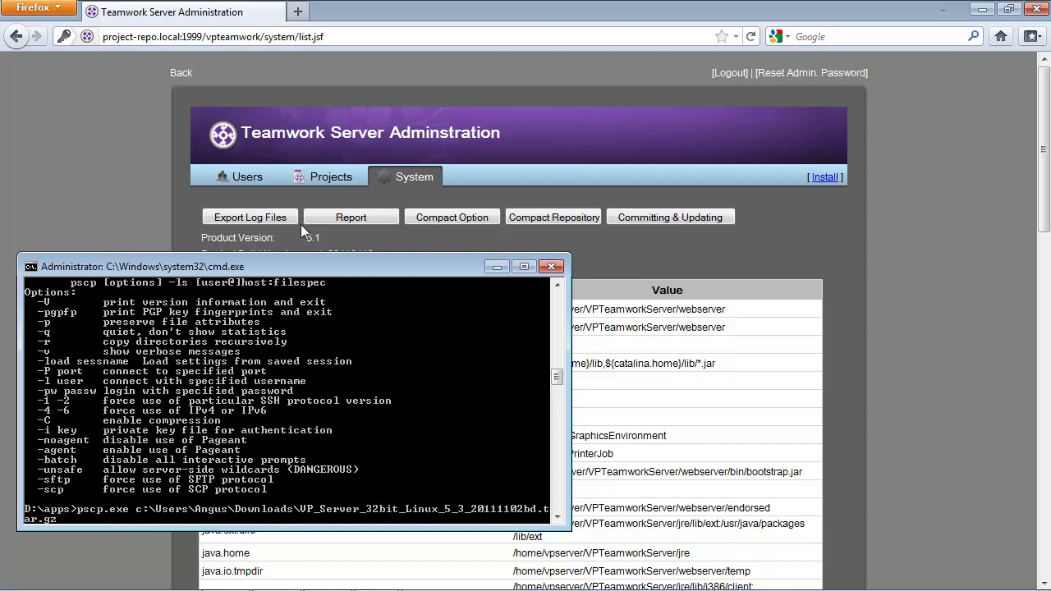
type("vpserver@192.168.5.239:/tmp/")
key("Return")
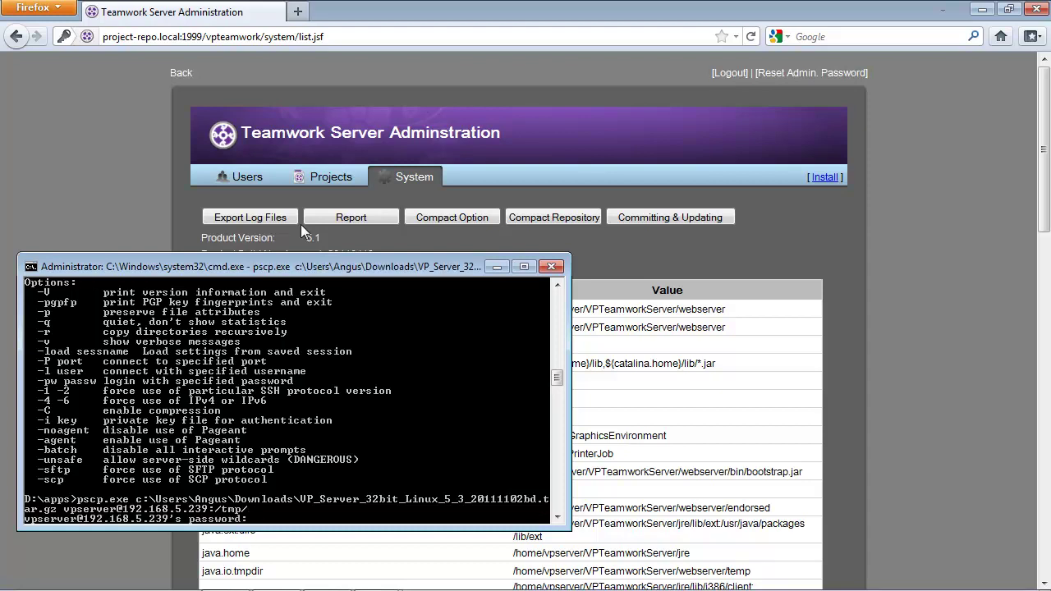
key("Return")
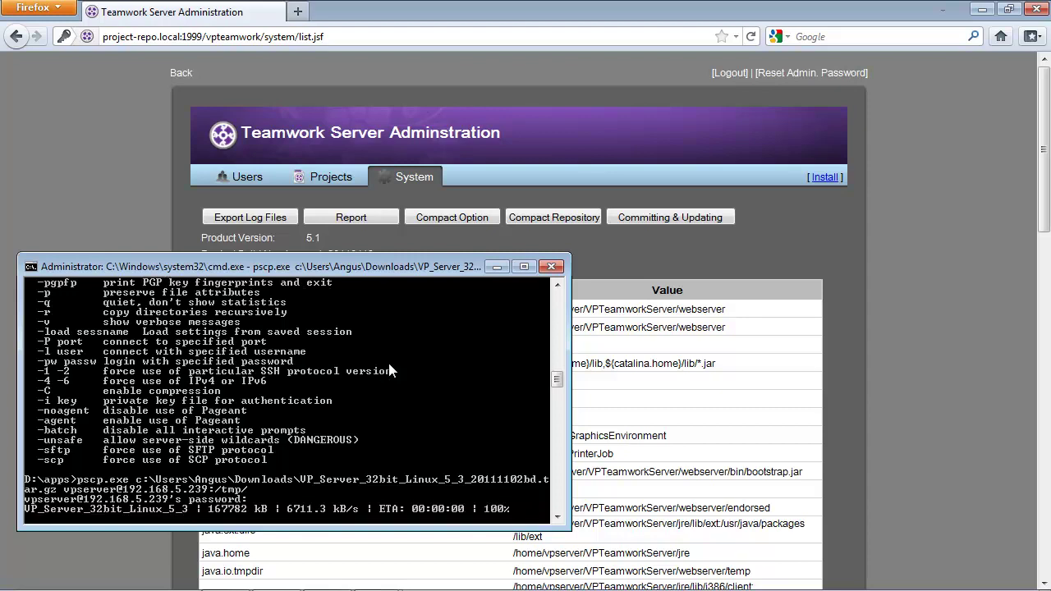
Step: Launch PuTTY and log in to the project-repo session as vpserver
type("putty.exe")
key("Return")
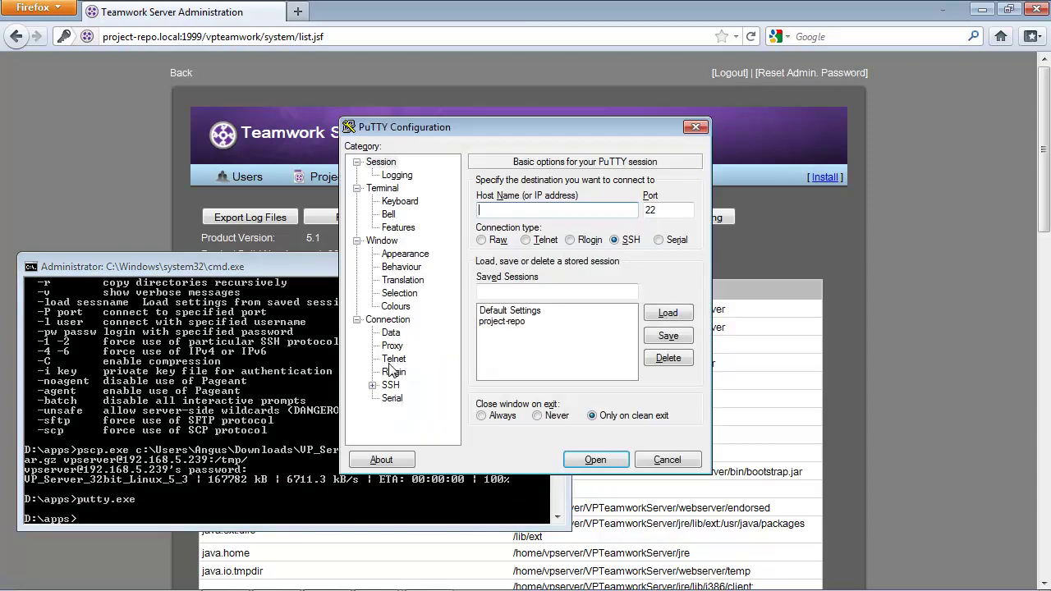
double_click(503, 322)
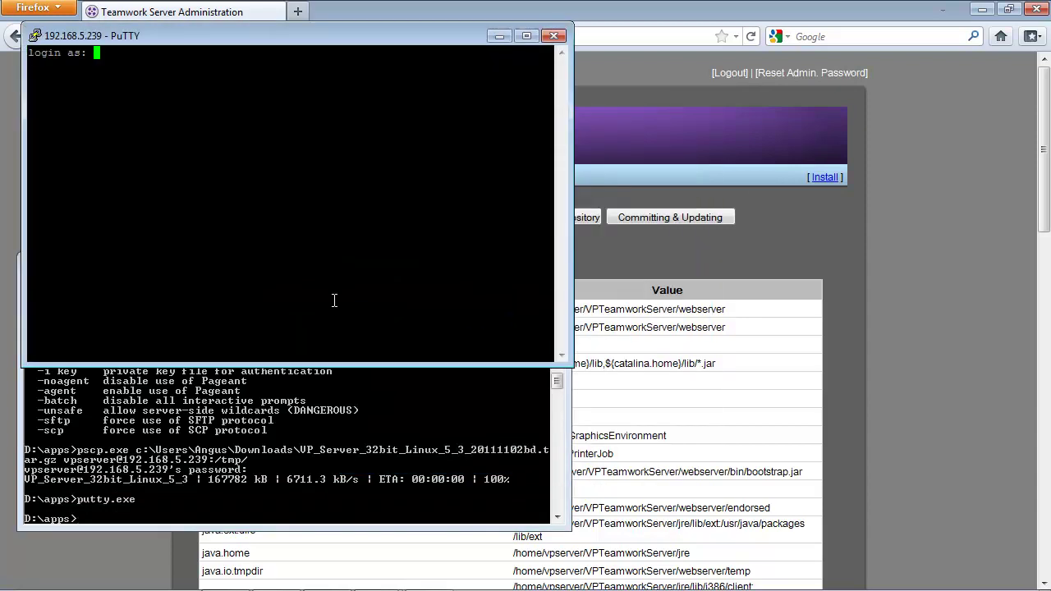
type("vpserver")
key("Return")
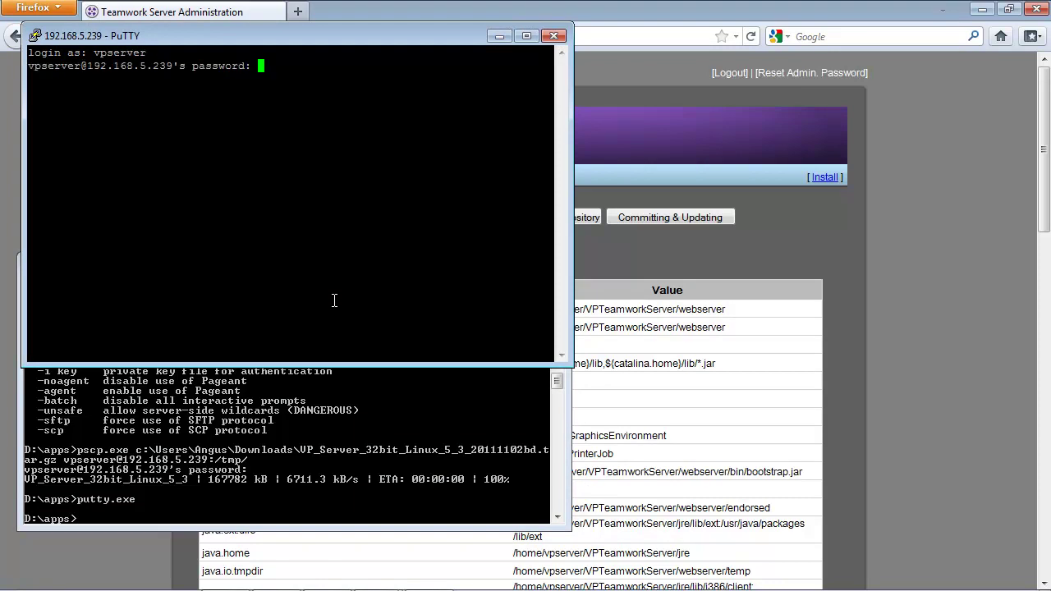
key("Return")
Step: List the home folder and /tmp in detail to confirm the 164M archive is there
type("ls")
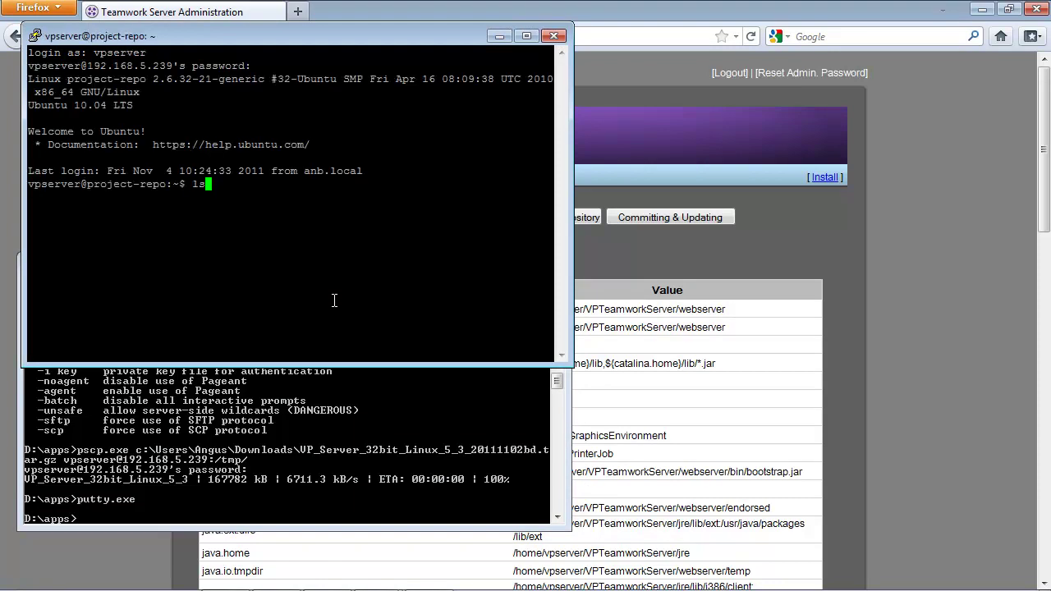
key("Return")
type("ls /tmp/")
key("Return")
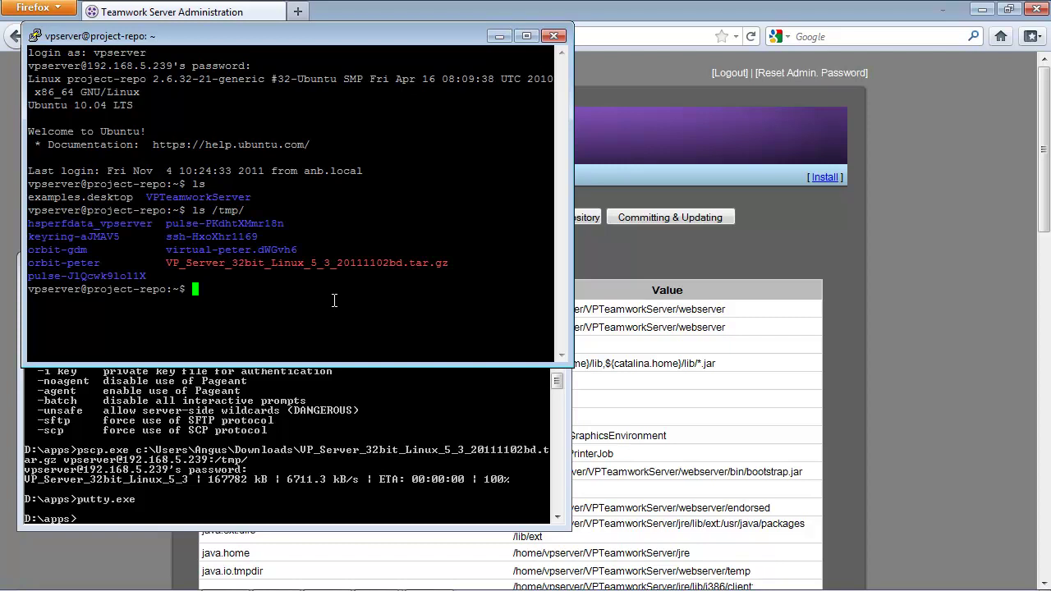
type("ls -lah /tmp/")
key("Return")
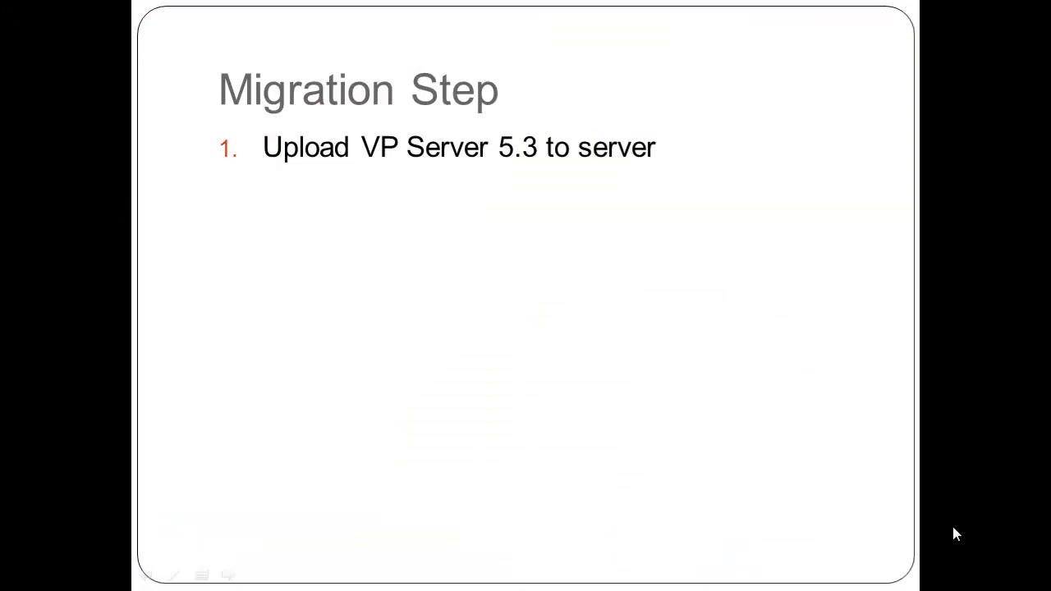
Step: Advance the slide to step 2, Shutdown VP Teamwork Server 5.1, then switch through Firefox to PuTTY
key("Right")
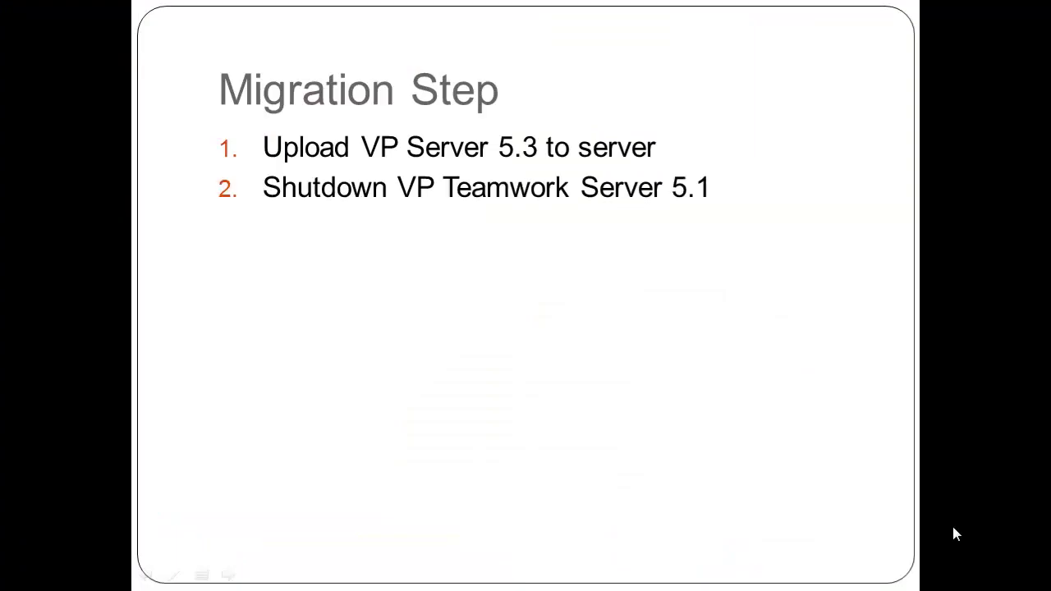
key("alt+Tab")
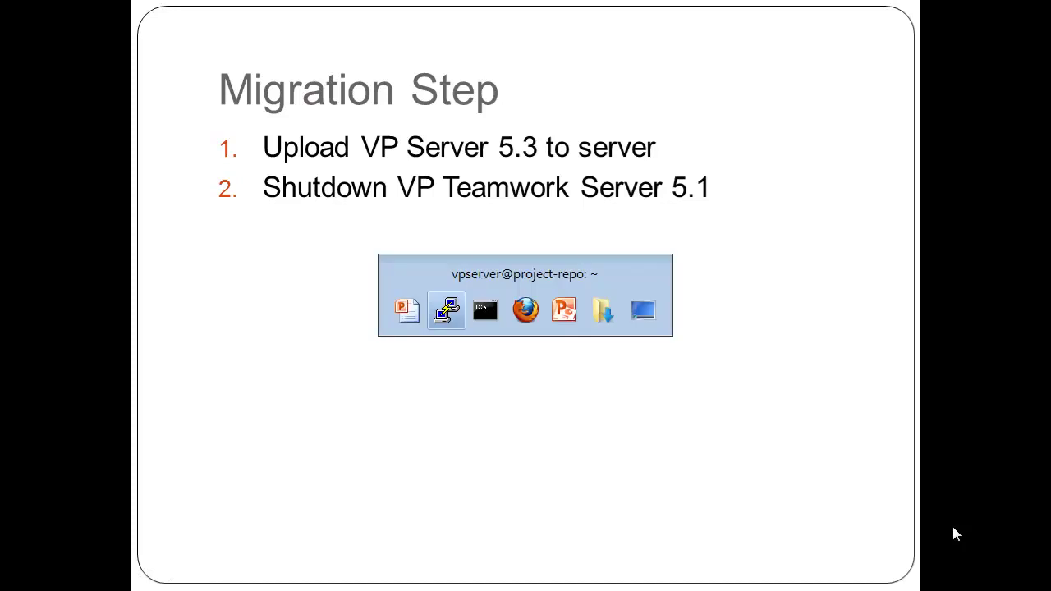
key("alt+Tab")
key("alt+Tab")
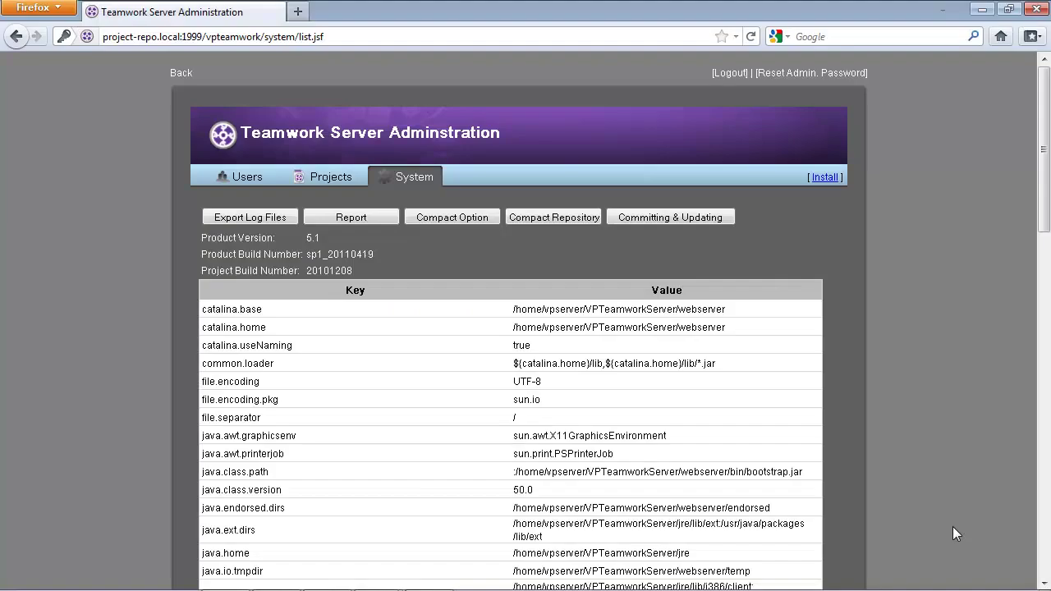
key("alt+Tab")
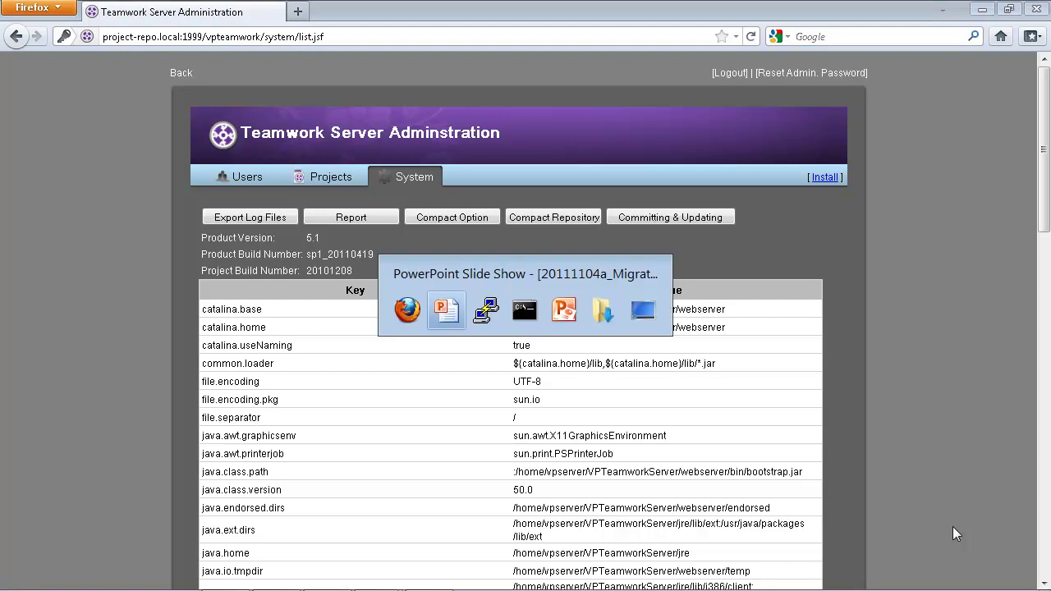
Step: In VPTeamworkServer/scripts, check files and running processes, then run ./shutdown.sh to stop server 5.1
type("cd /tm")
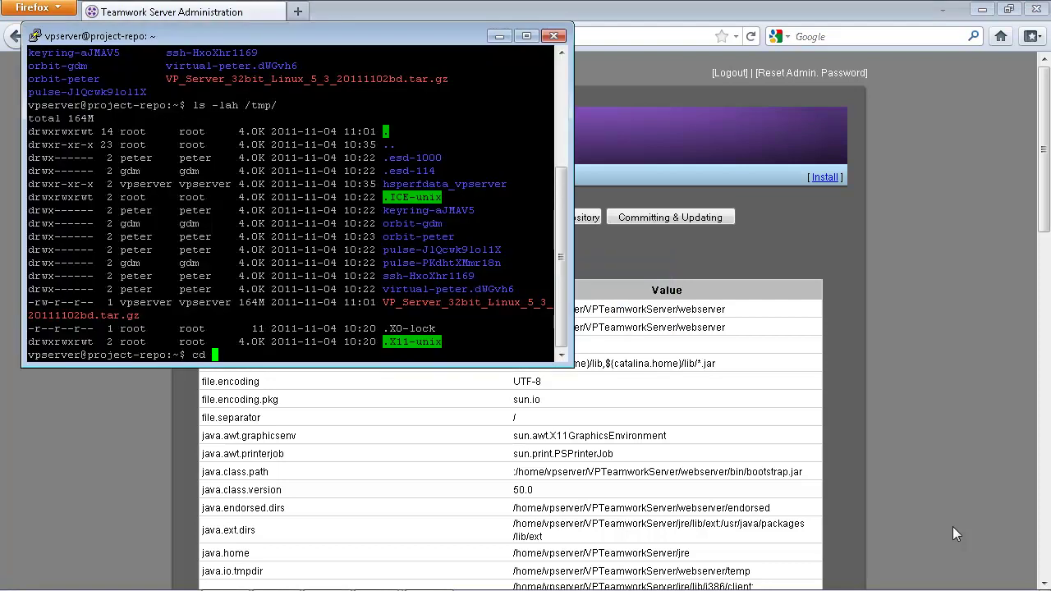
key("BackSpace")
key("BackSpace")
key("BackSpace")
type("VPTeamworkServer/")
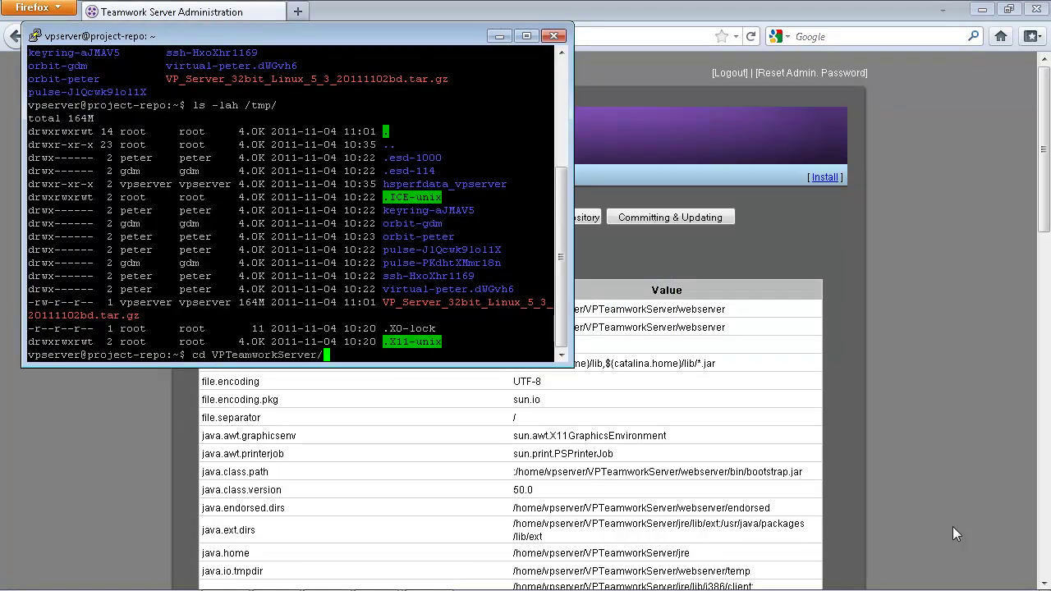
type("scripts/")
key("Return")
type("dir")
key("Return")
type("ps x")
key("Return")
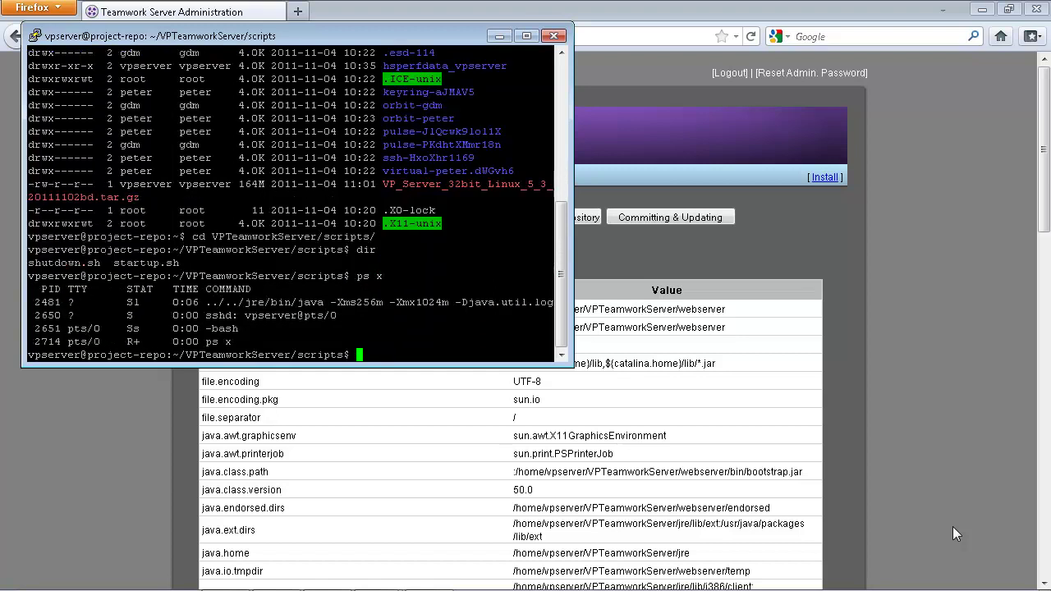
type("./sh")
key("Tab")
key("Return")
Step: Reload the admin page and the server's root address in Firefox to confirm it is down
left_click(876, 360)
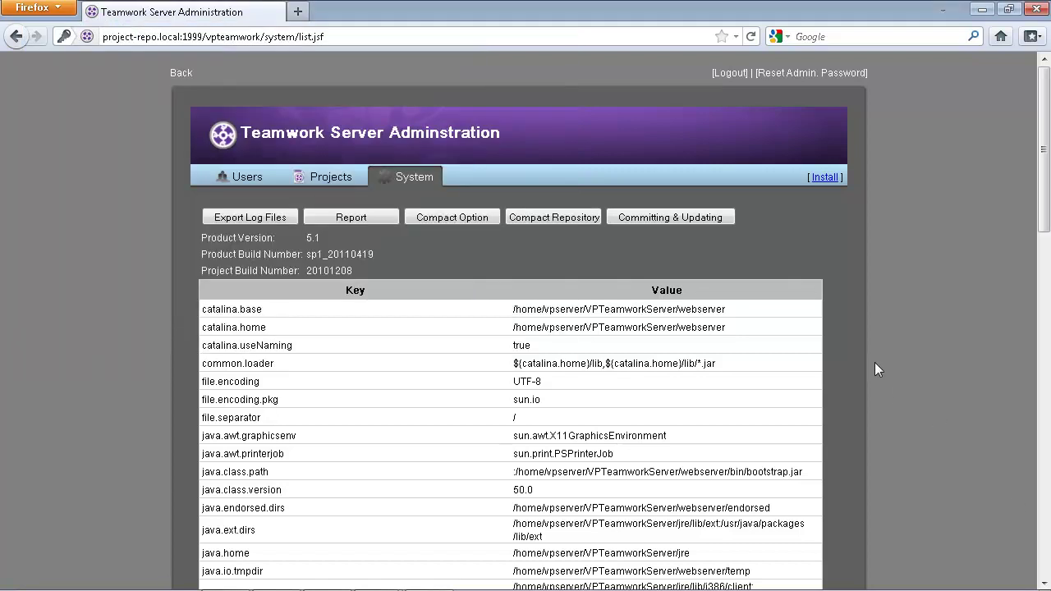
key("F5")
key("F5")
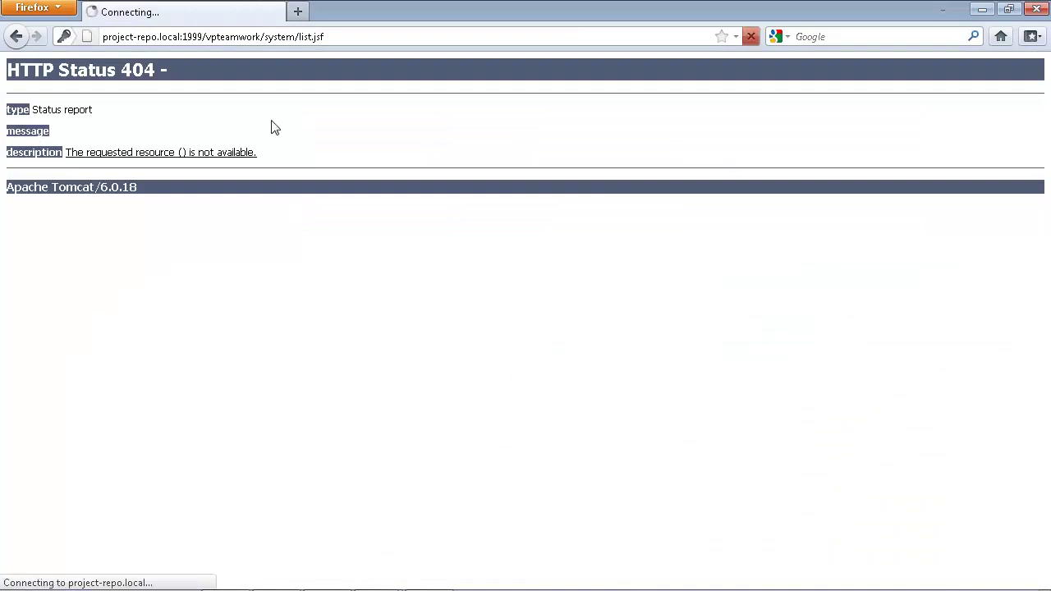
left_click(209, 36)
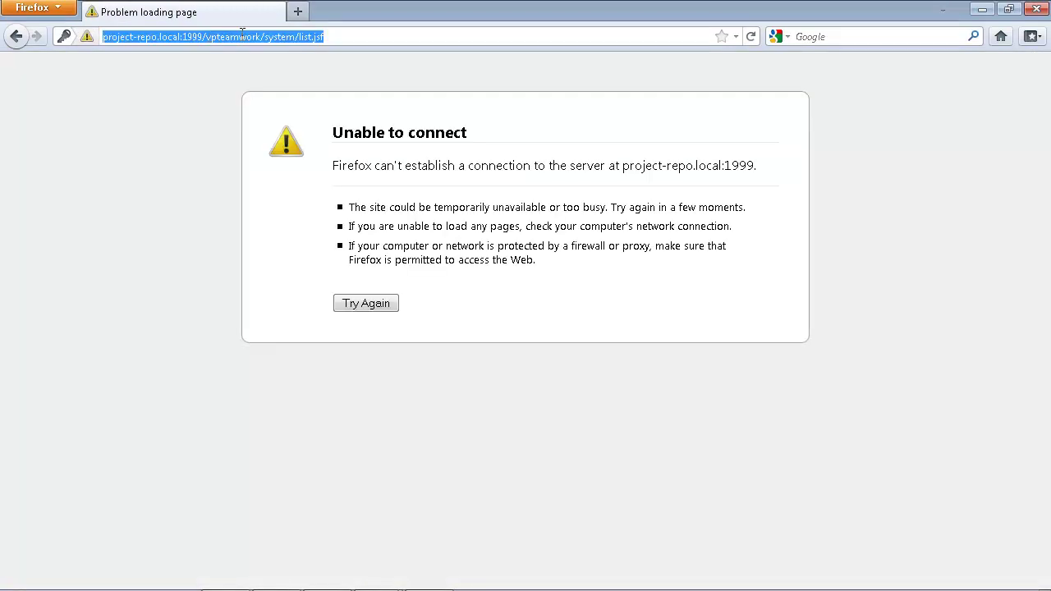
key("End")
key("ctrl+shift+Left")
key("ctrl+shift+Left")
key("ctrl+shift+Left")
key("ctrl+shift+Left")
key("BackSpace")
key("Return")
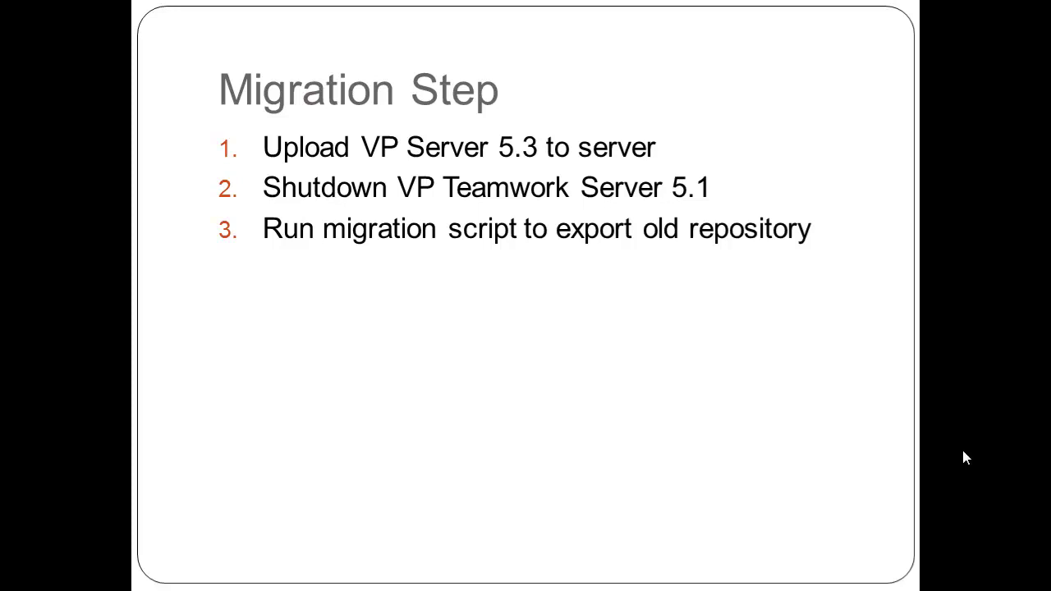
Step: Extract /tmp/VP_Server_32bit_Linux_5_3_20111102bd.tar.gz into home and list the new VPServer folder
key("alt+Tab")
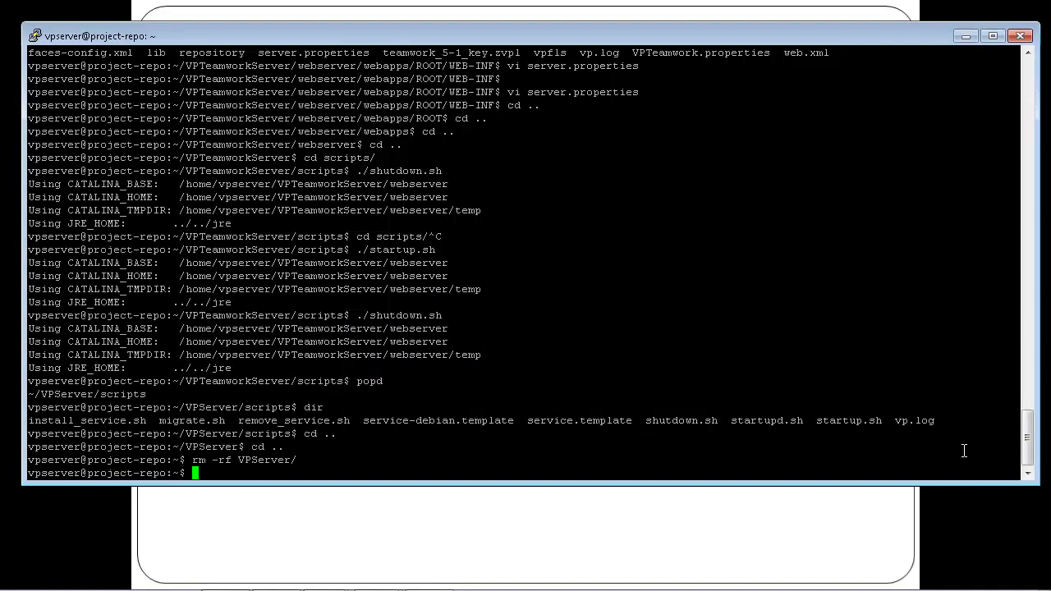
type("tar -zxf /tmp/VP")
key("Tab")
key("Return")
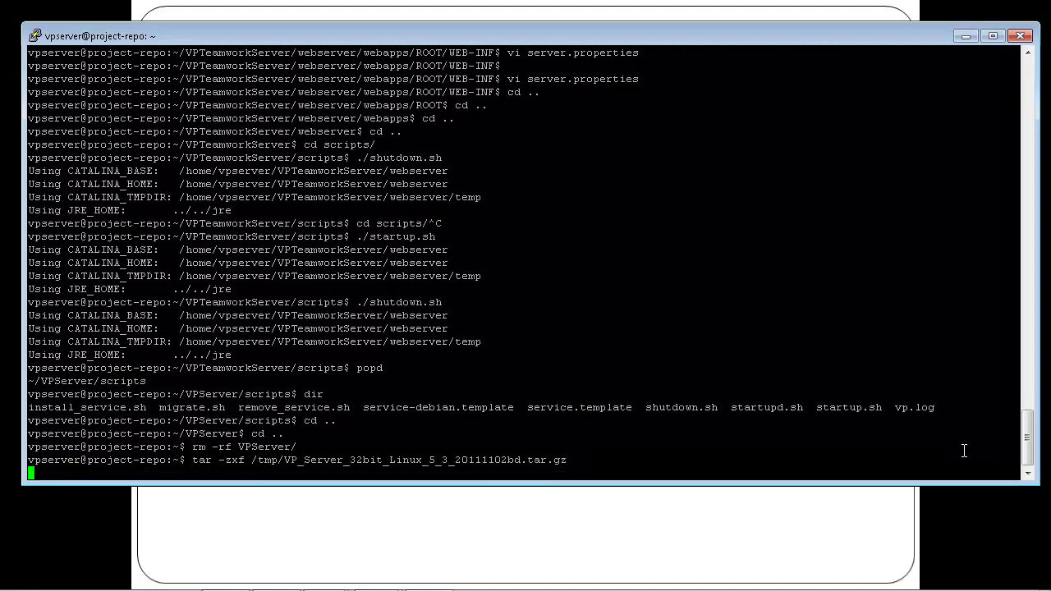
type("ls")
key("Return")
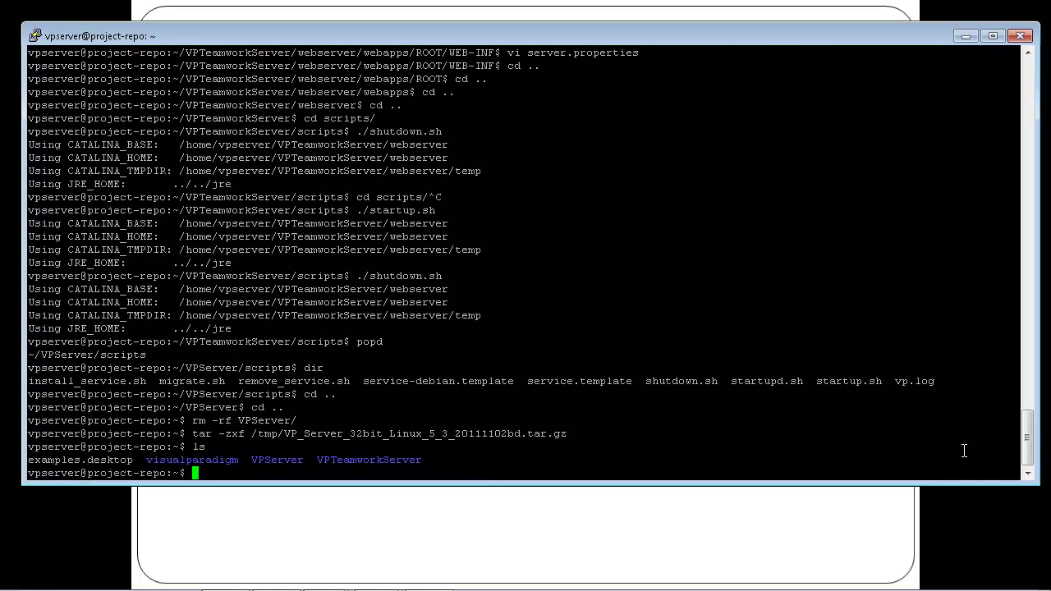
type("ls -lah")
key("Return")
Step: Enter VPServer/scripts, list the scripts and run ./migrate.sh to view its usage
type("cd VPS")
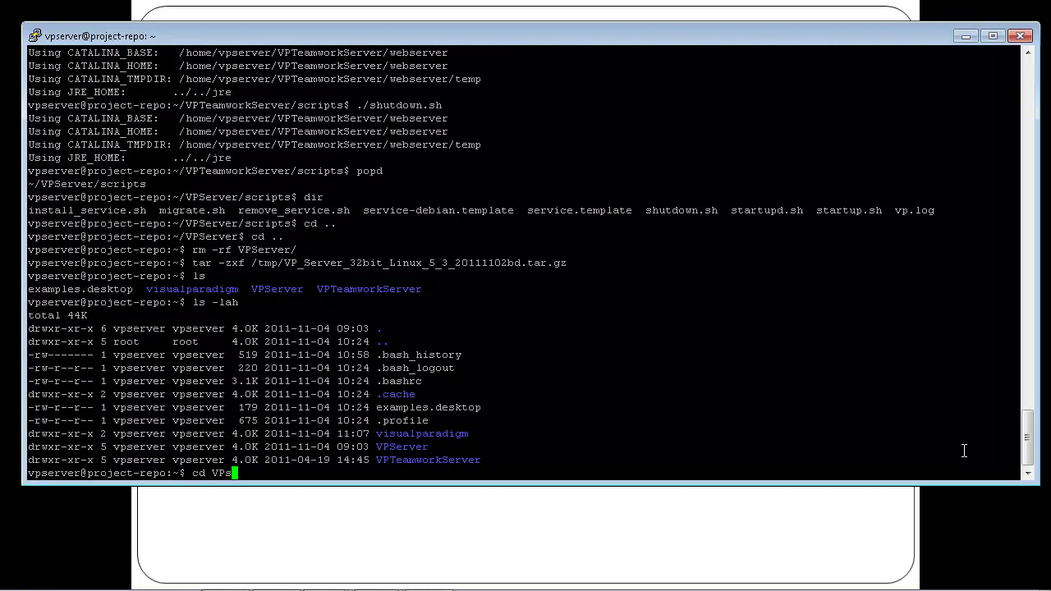
key("Tab")
key("Return")
type("cd s")
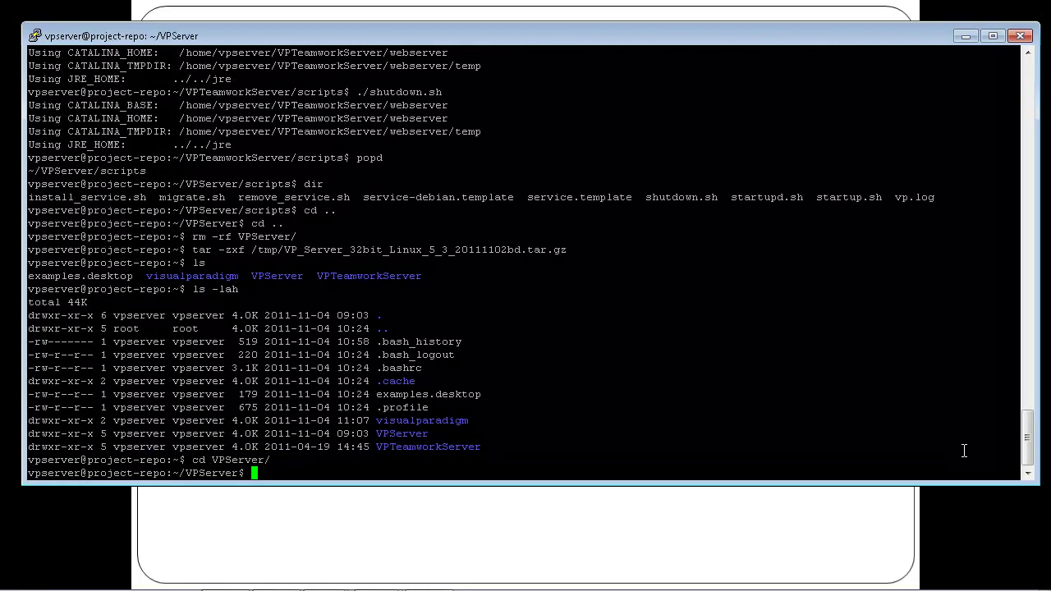
key("Tab")
key("Return")
type("d scripts/")
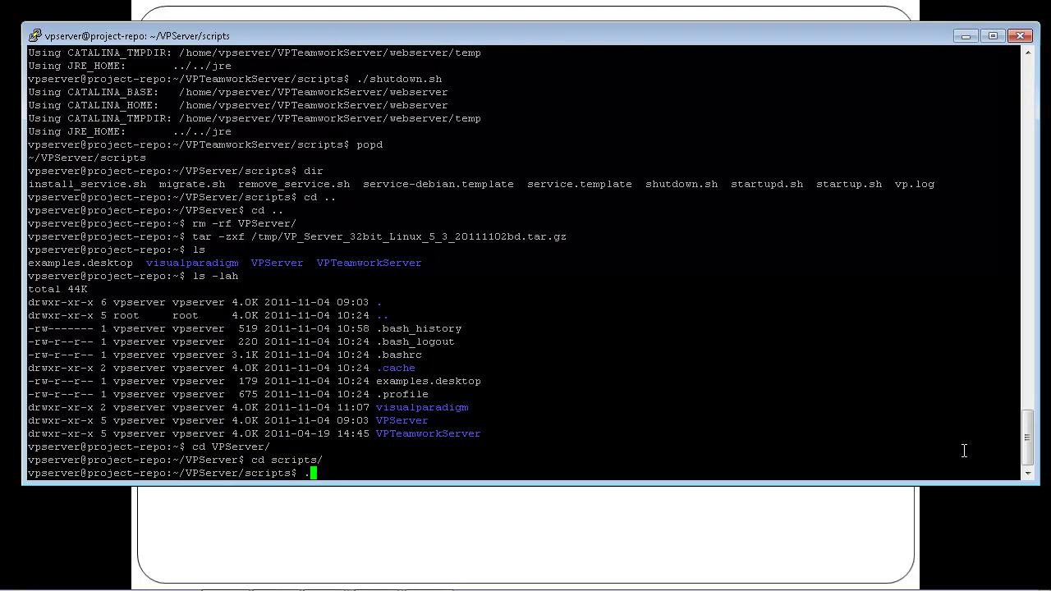
type("s")
key("Return")
type("./m")
key("Tab")
type("-")
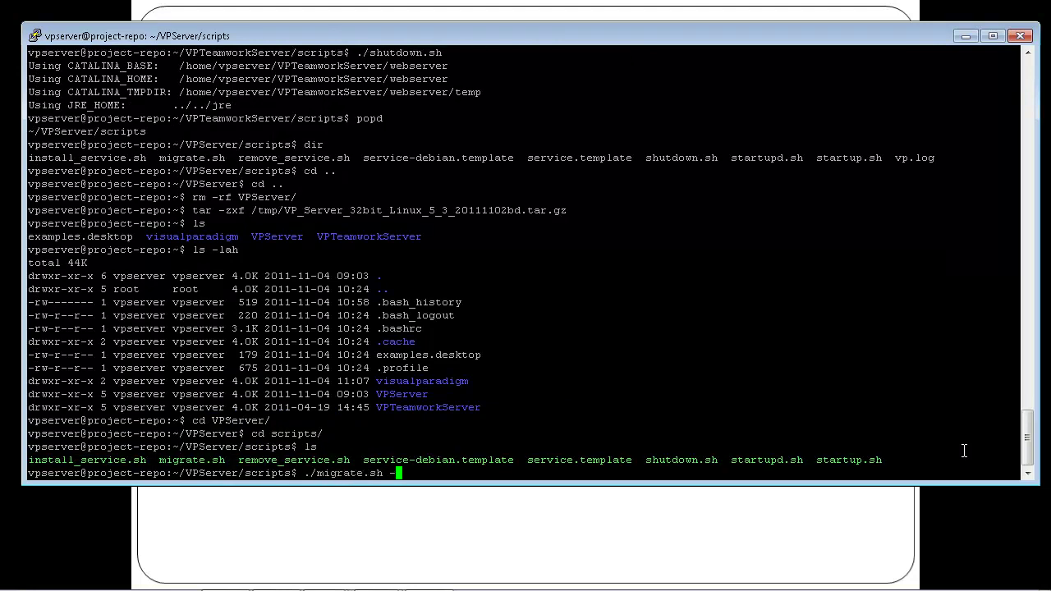
key("BackSpace")
key("Return")
Step: Run ./migrate.sh -path /home/vpserver/VPTeamworkServer/webserver/webapps/ROOT/ to export the old repository
type(".")
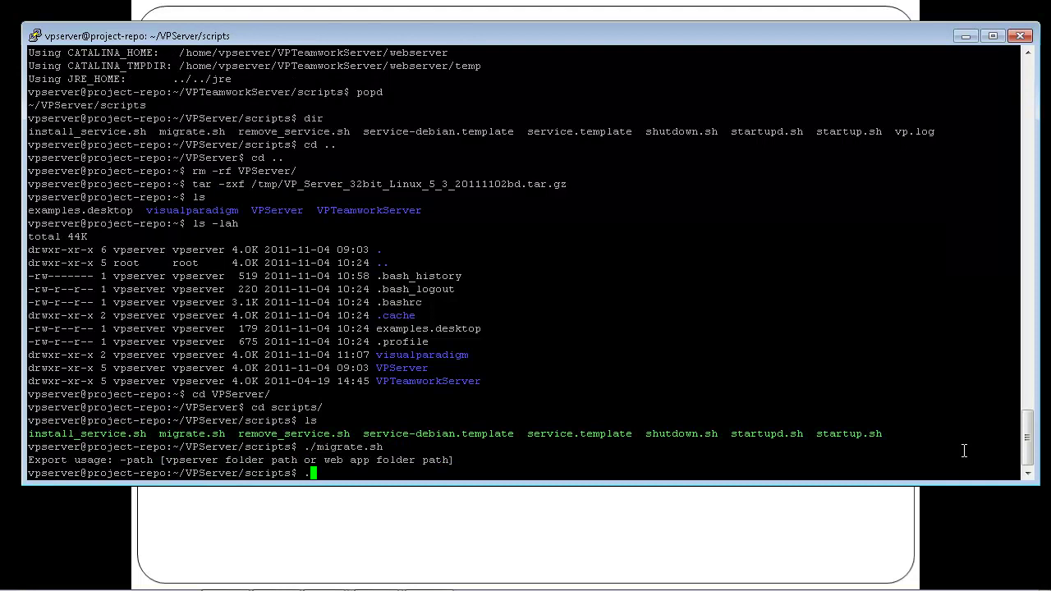
type("/m")
key("Tab")
type("-path /home/vp")
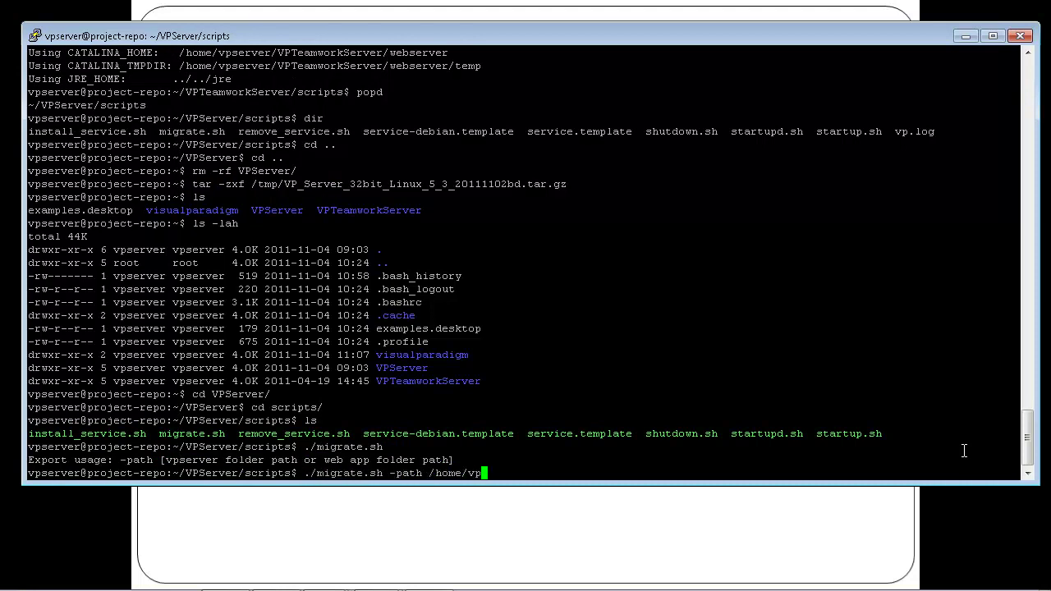
key("Tab")
key("Tab")
key("Tab")
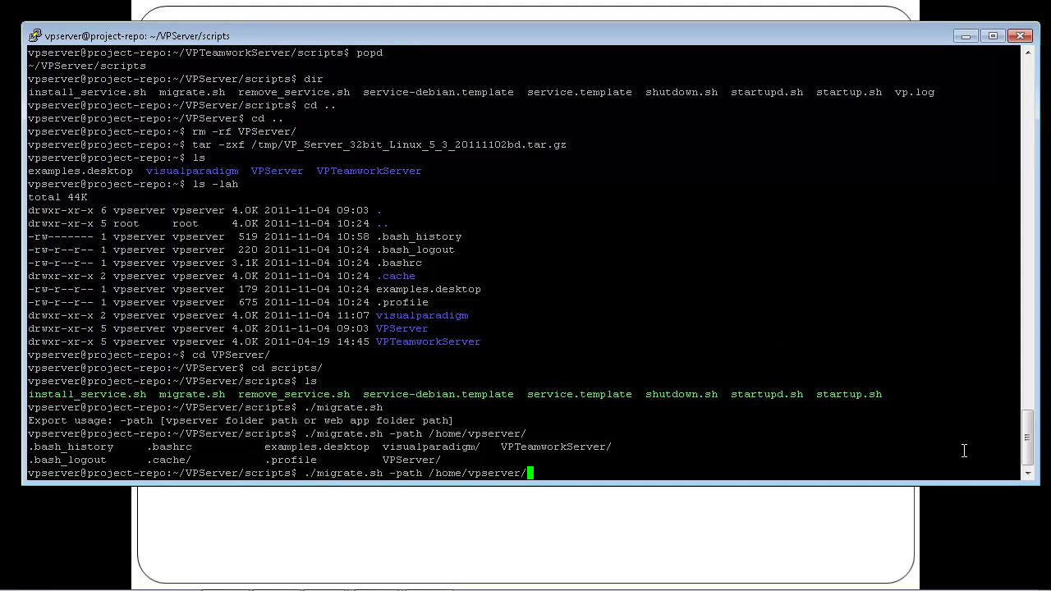
type("VPTa")
key("Tab")
type("w")
key("Tab")
type("web")
key("Tab")
type("R")
key("Tab")
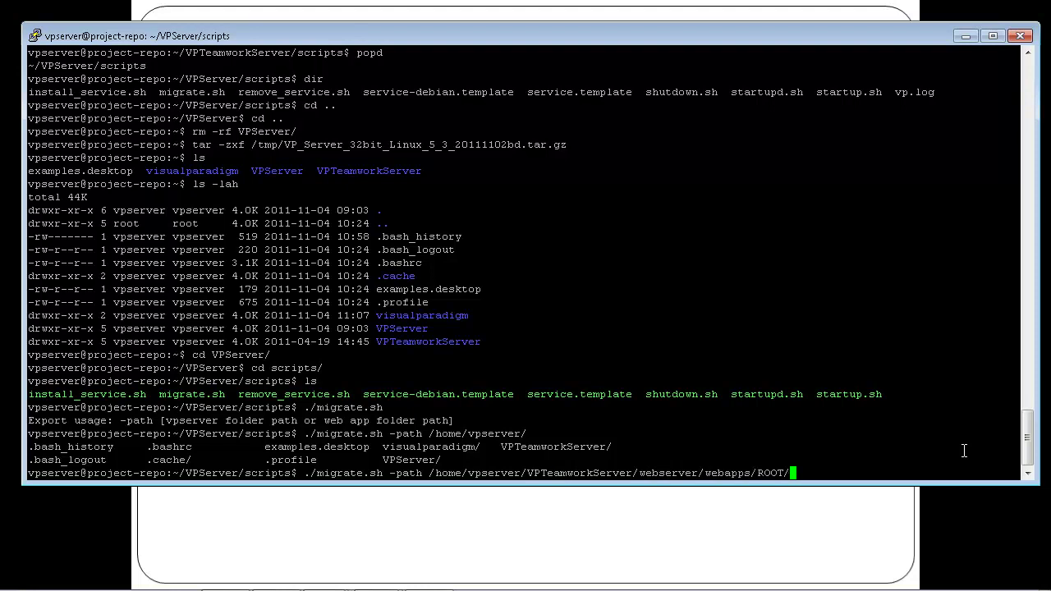
key("Return")
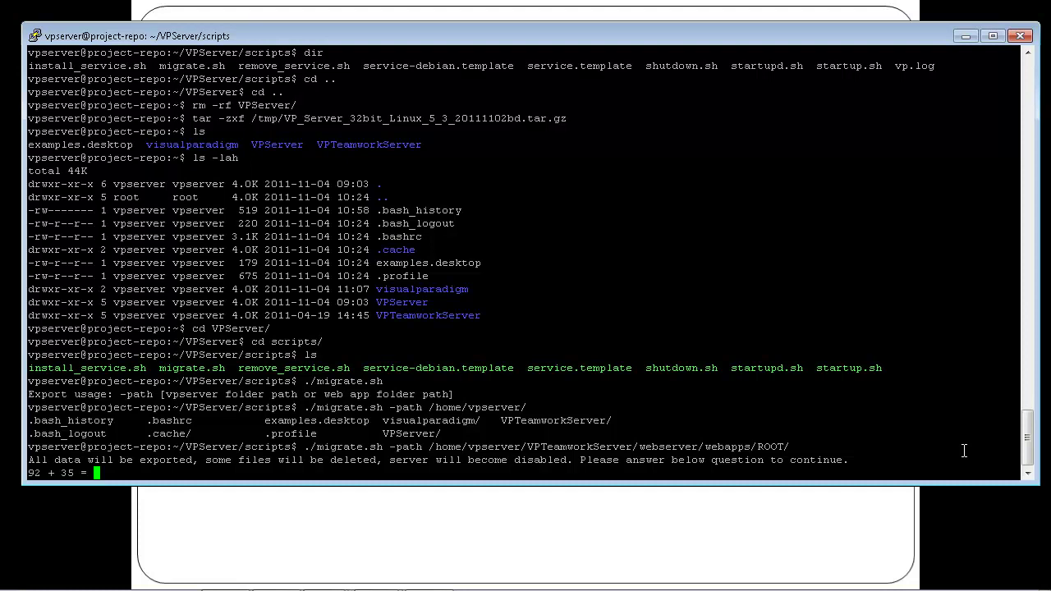
Step: Answer 127 to confirm the export, then list the folder and mark VPServerExport
type("127")
key("Return")
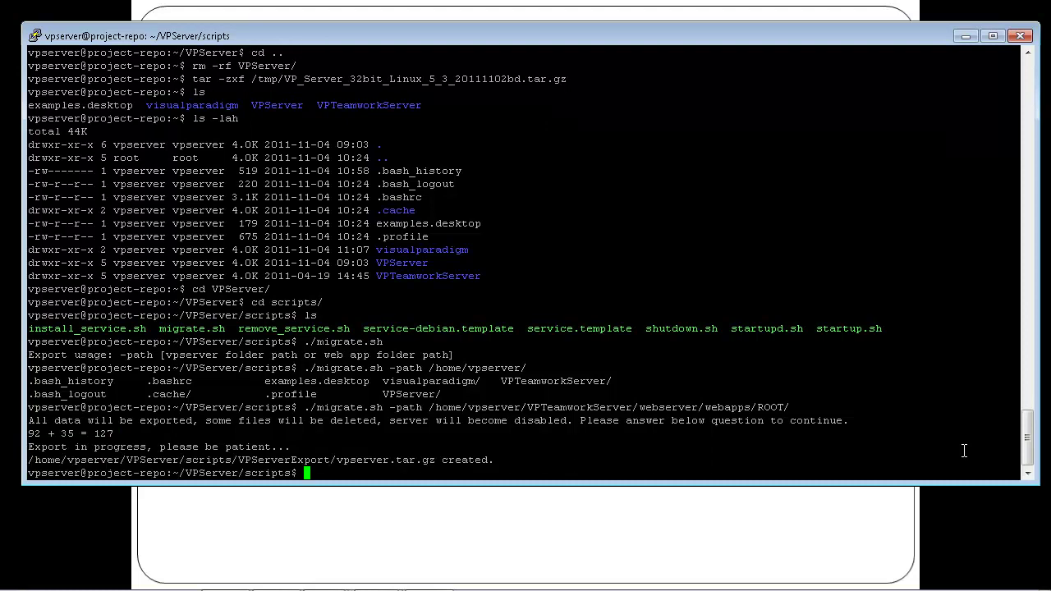
type("ls")
key("Return")
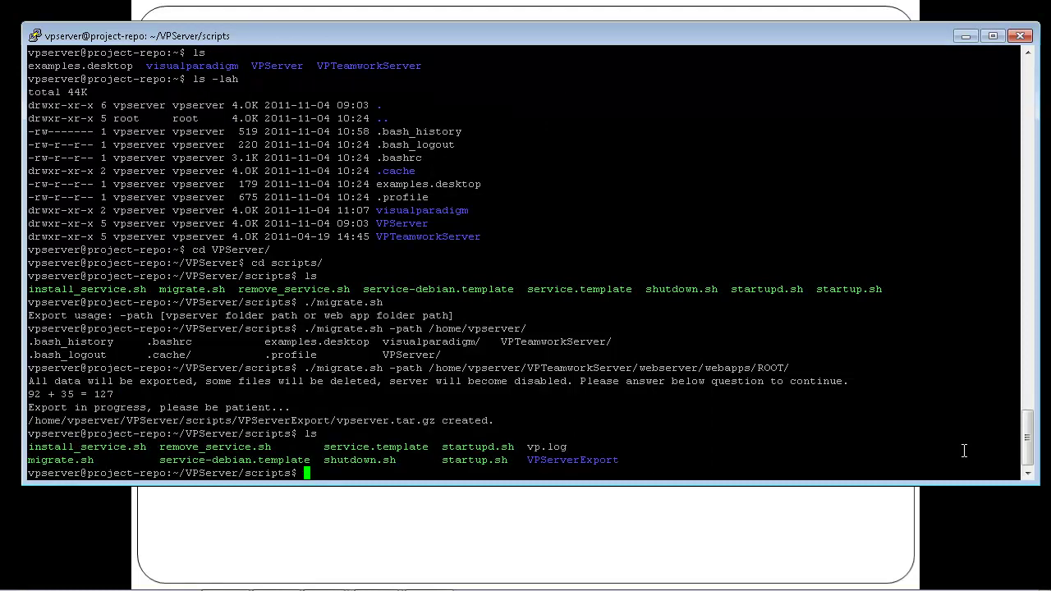
double_click(574, 459)
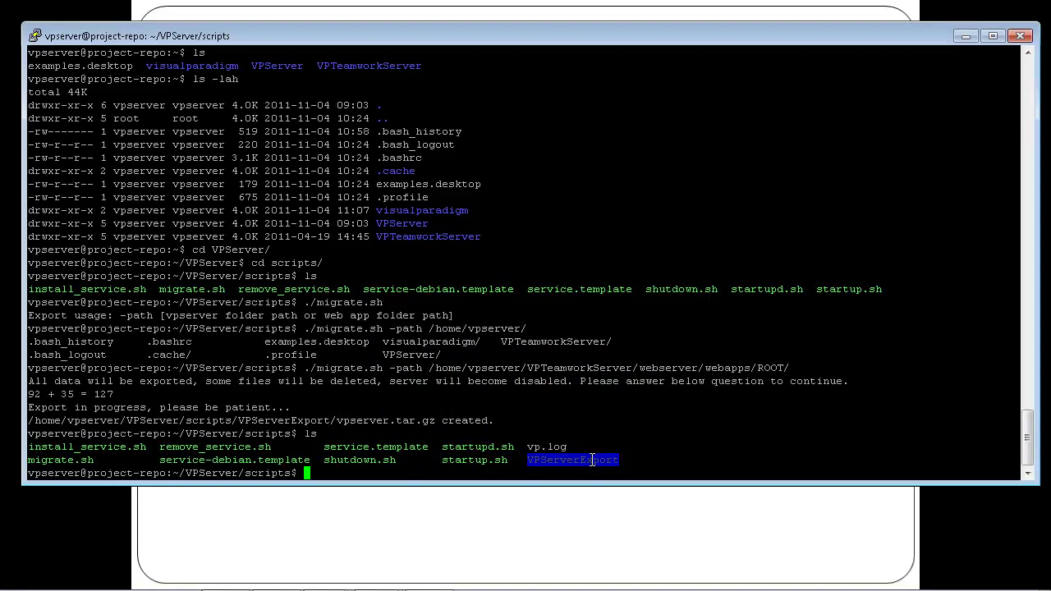
Step: Try copying VPServerExport to ../webserver/webapps/ROOT/WEB-INF/ with plain cp
type("cd")
key("BackSpace")
key("BackSpace")
key("BackSpace")
type("mv V")
key("BackSpace")
key("BackSpace")
key("BackSpace")
key("BackSpace")
type("cp VP")
key("Tab")
type("../we")
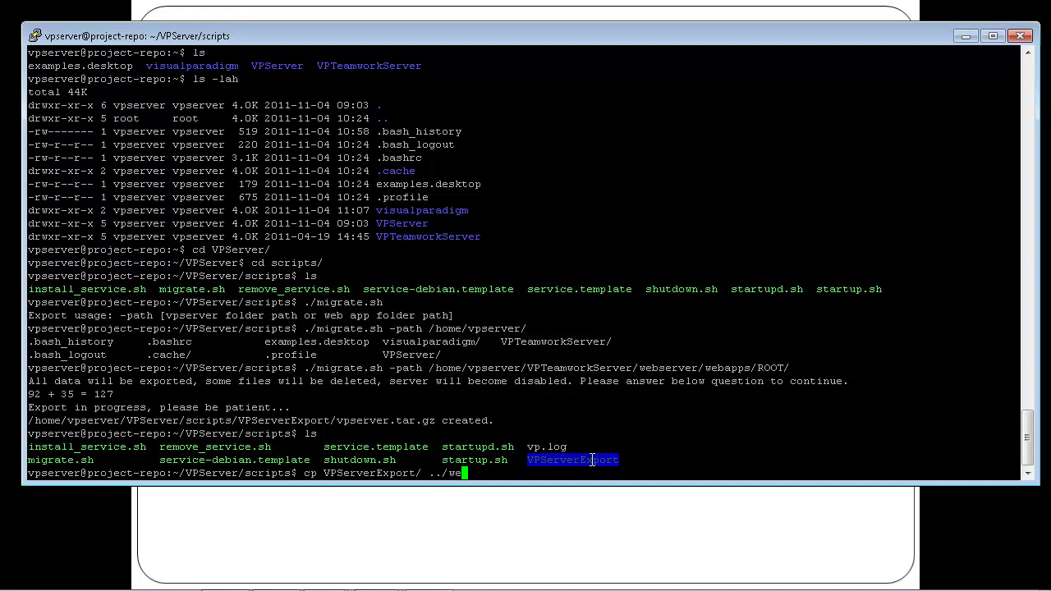
key("Tab")
key("Tab")
key("Tab")
key("Tab")
type("we")
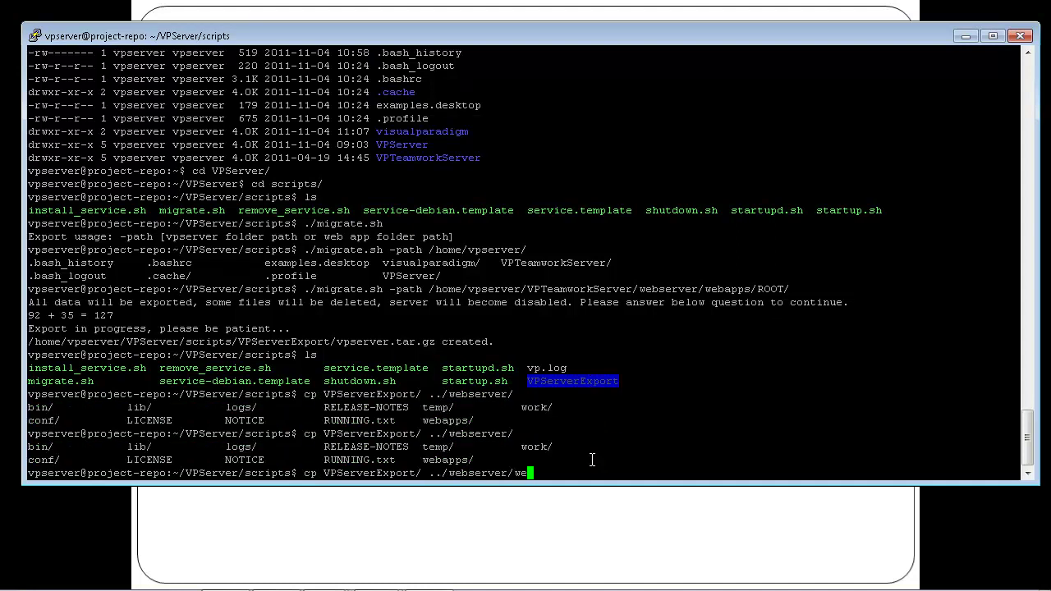
key("Tab")
type("R")
key("Tab")
type("W")
key("Tab")
key("Return")
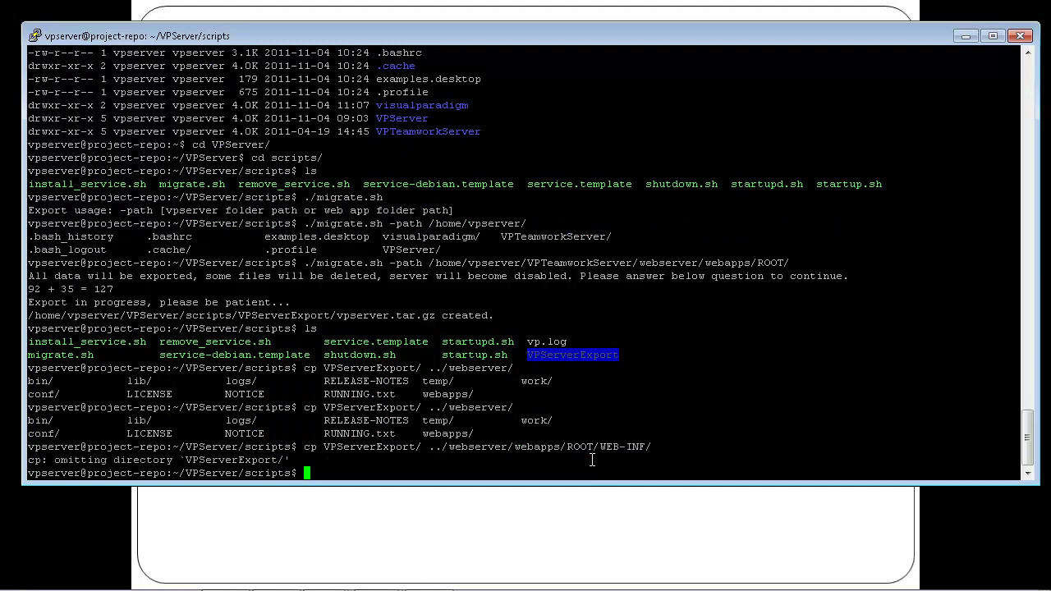
Step: Rerun the copy as cp -R so VPServerExport is copied recursively into WEB-INF
key("Up")
key("Home")
key("Right")
key("Right")
key("Right")
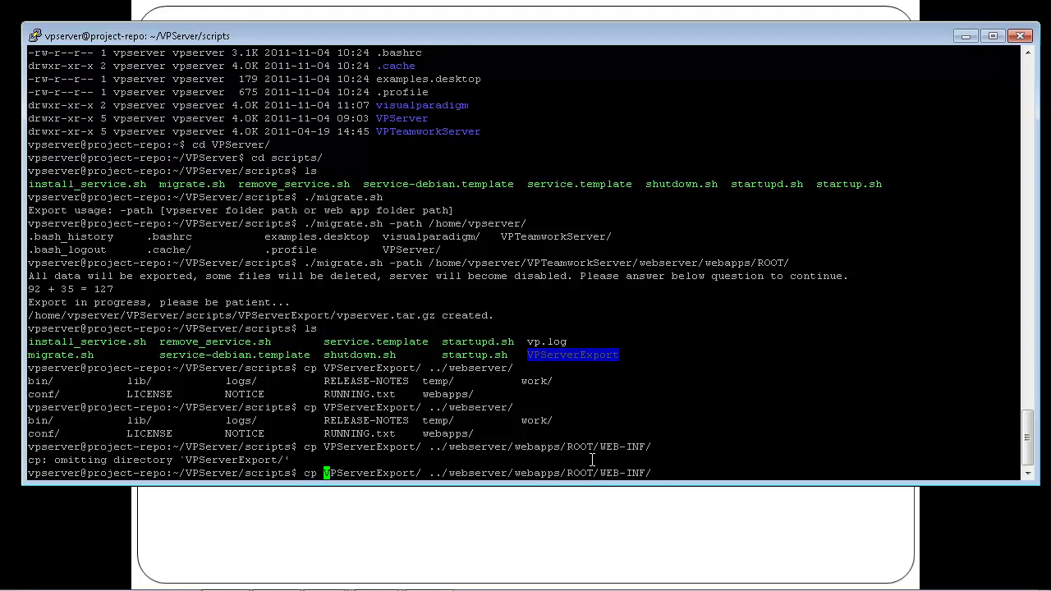
type("-")
type("R")
key("Return")
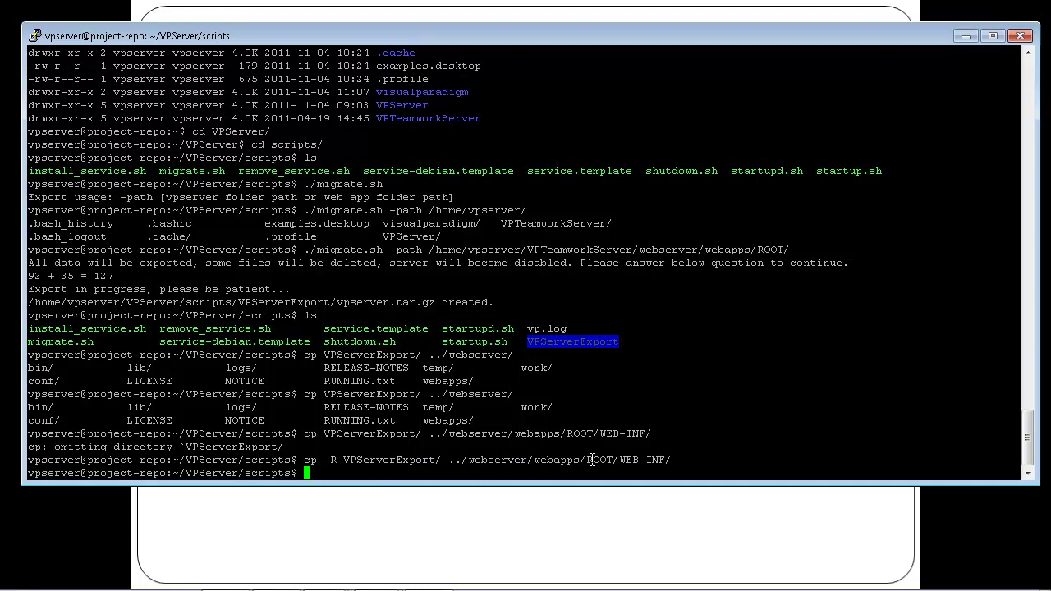
key("alt+Tab")
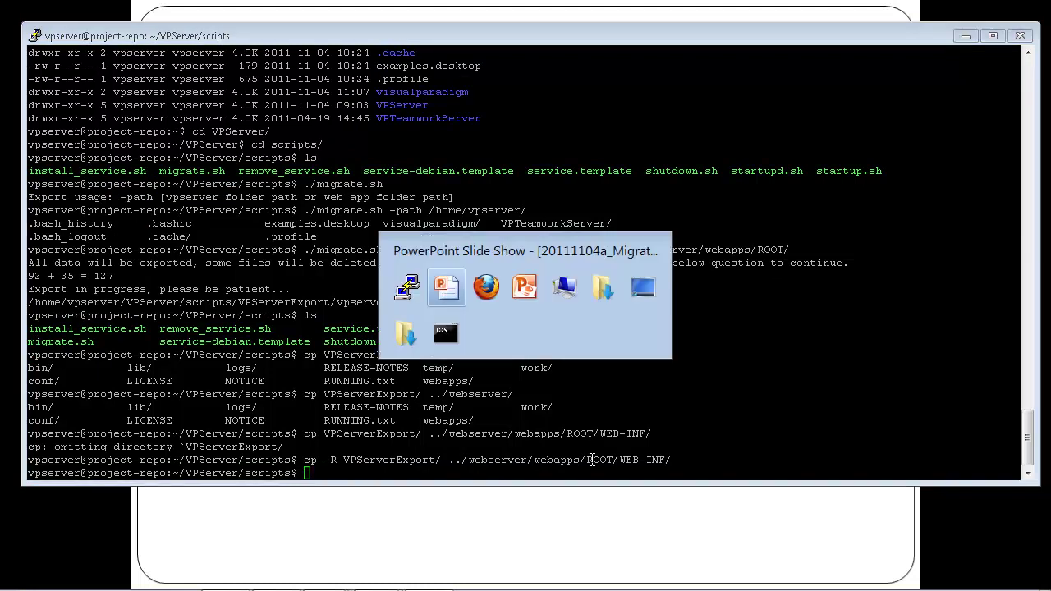
Step: Run ./startup.sh to start VP Server 5.3 on http-1999, then return to Firefox's address bar
key("F5")
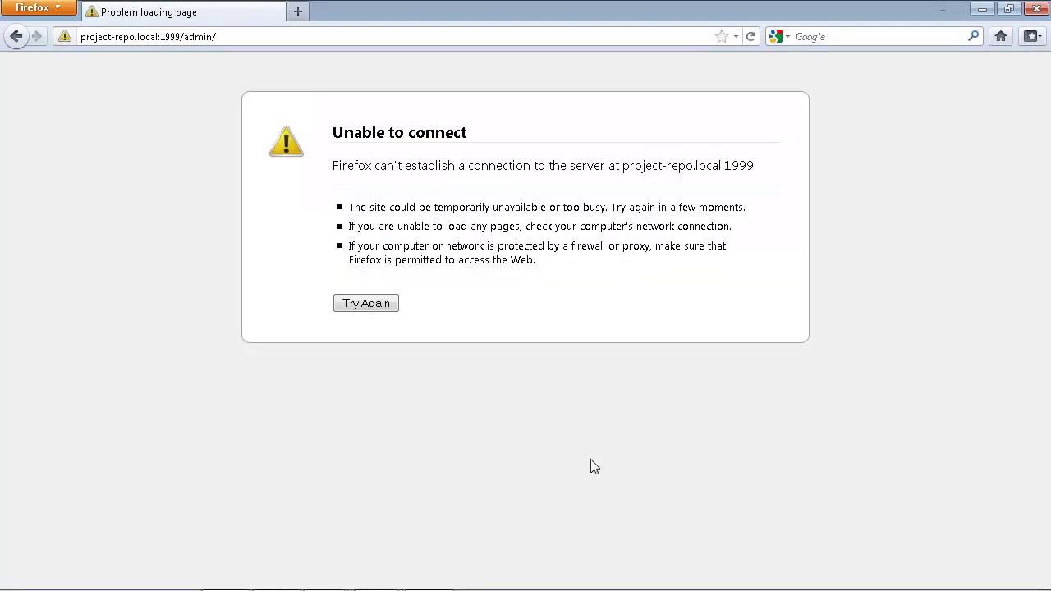
key("alt+Tab")
type("./st")
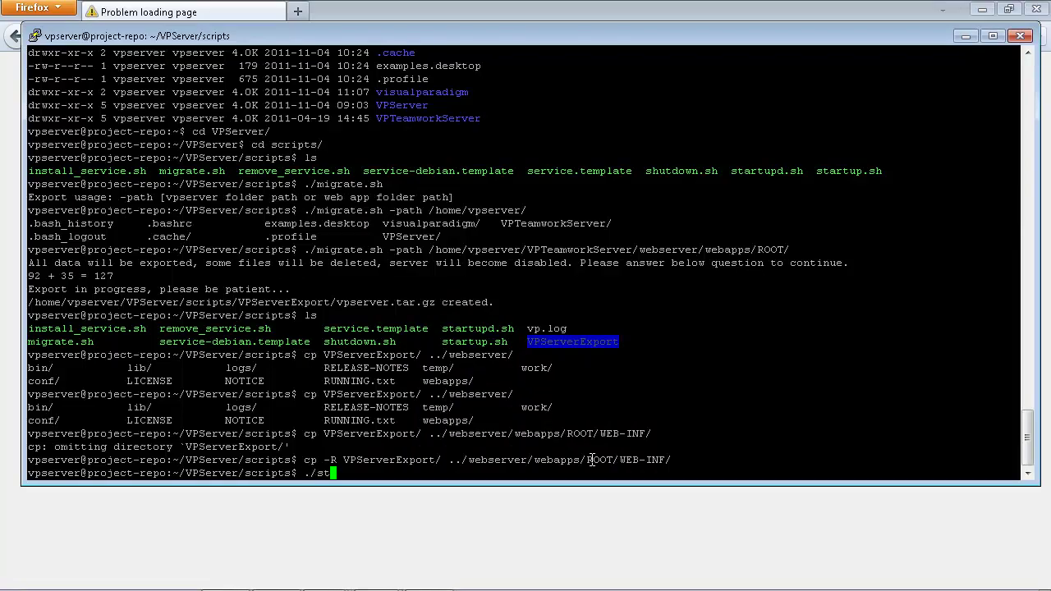
key("Tab")
type(".")
key("Tab")
key("Return")
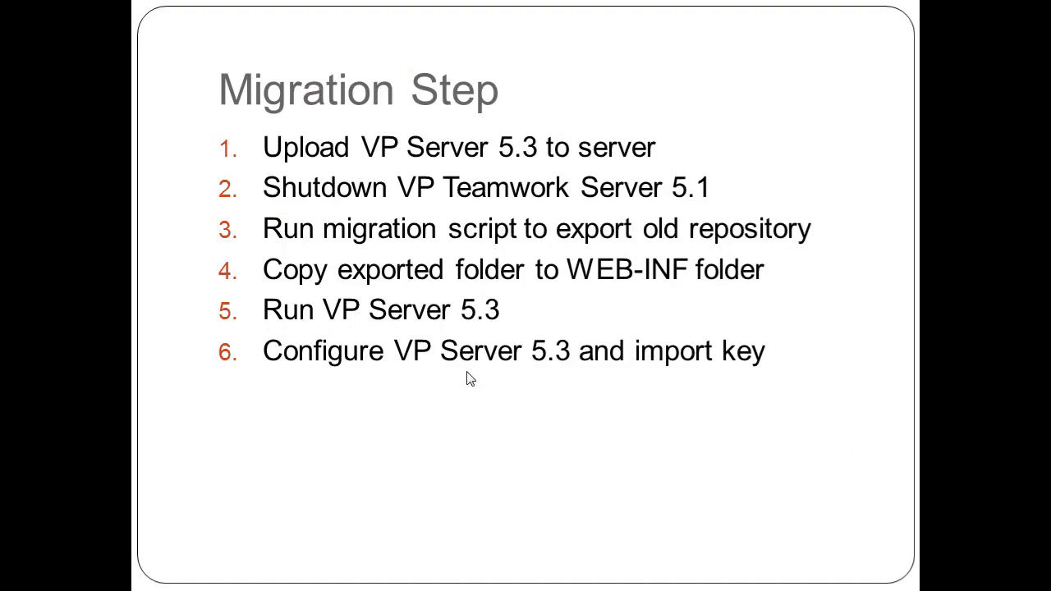
key("alt+Tab")
key("ctrl+l")
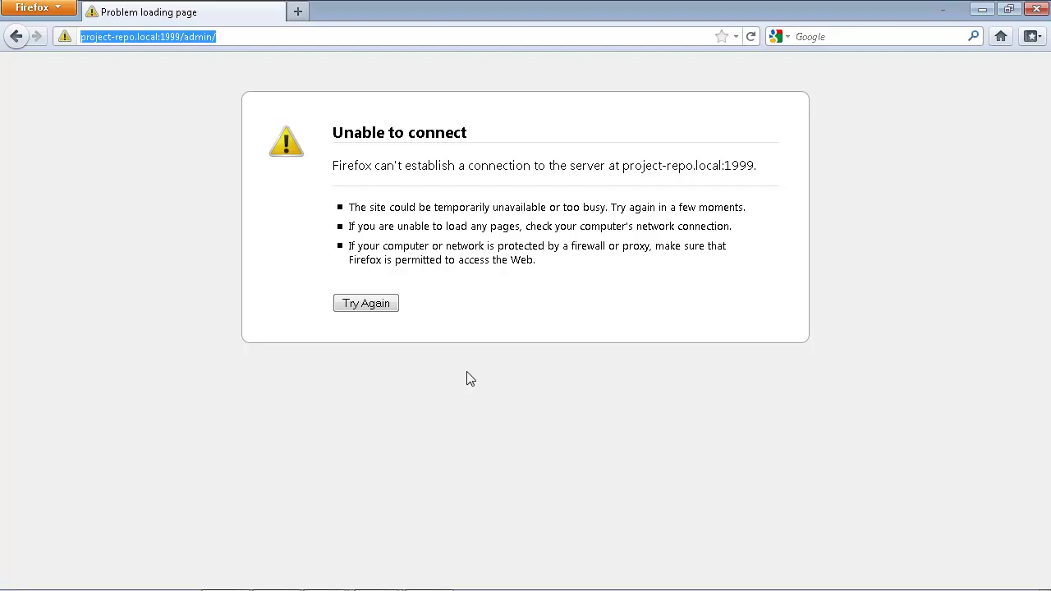
Step: Trim admin/ from the web address and load the new server's installation page
key("End")
key("ctrl+shift+Left")
key("BackSpace")
key("Return")
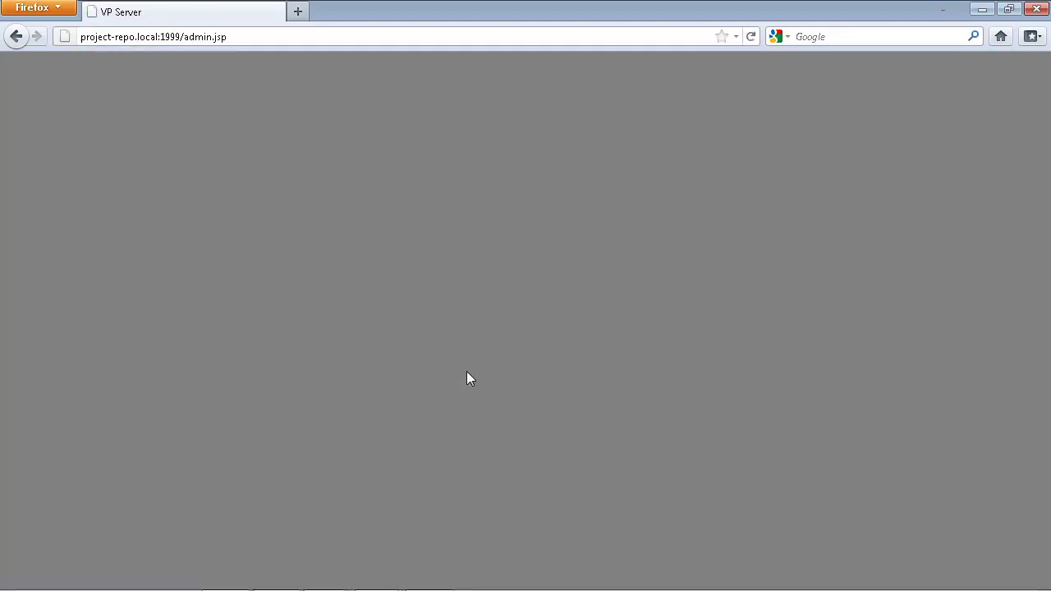
key("alt+Tab")
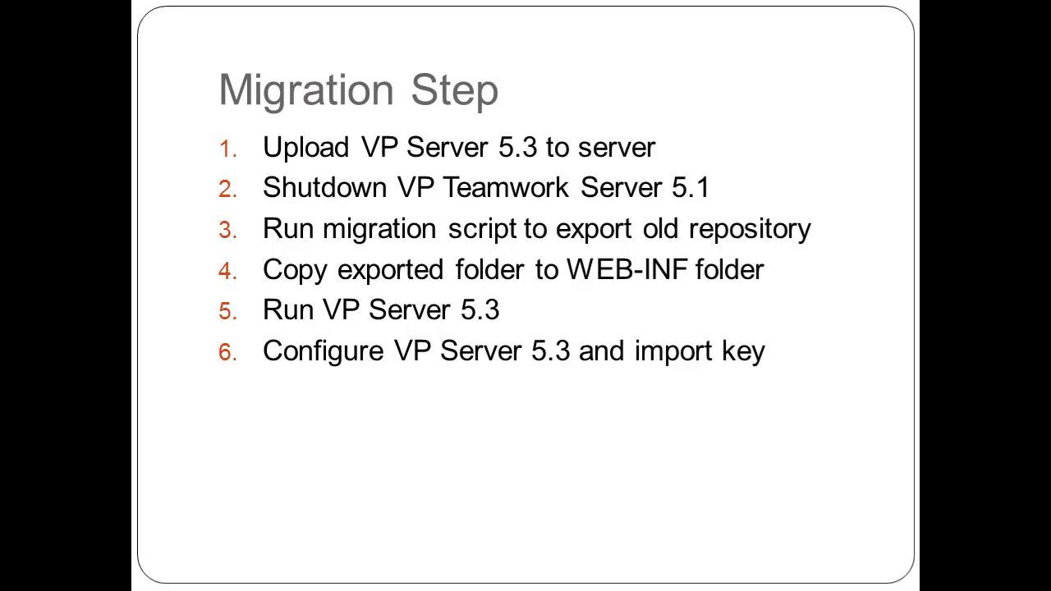
key("alt+Tab")
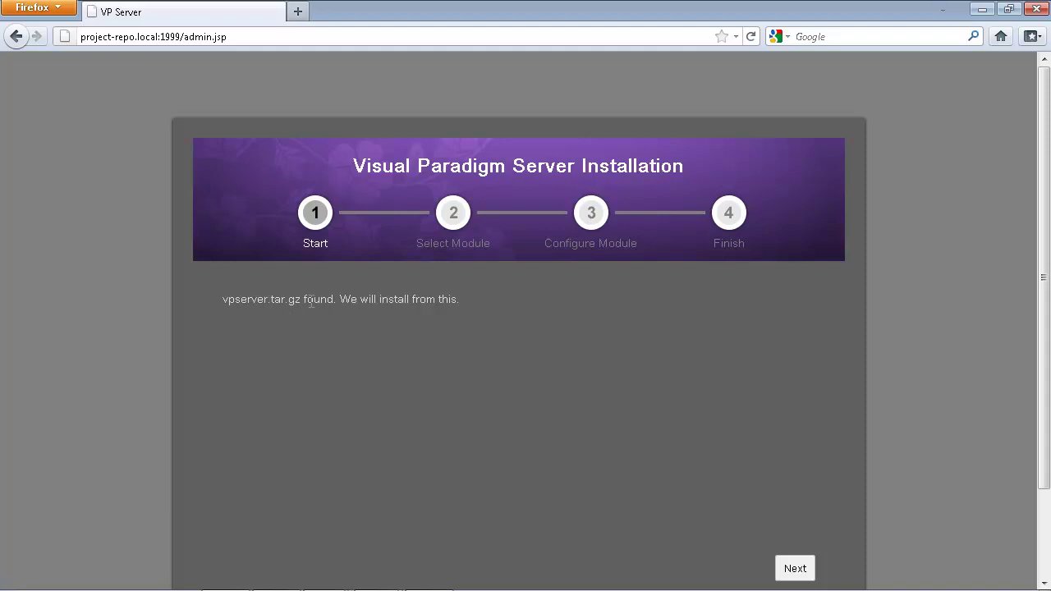
Step: Advance the wizard to Configure Module and attach teamwork_5-3_key.zvpl as the licence file
left_click(794, 569)
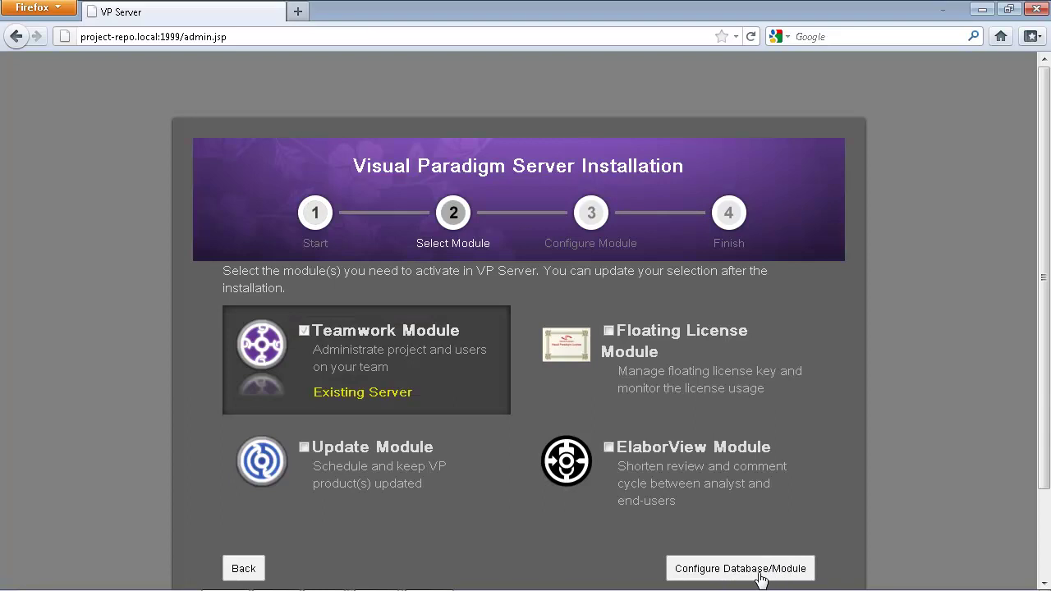
left_click(712, 575)
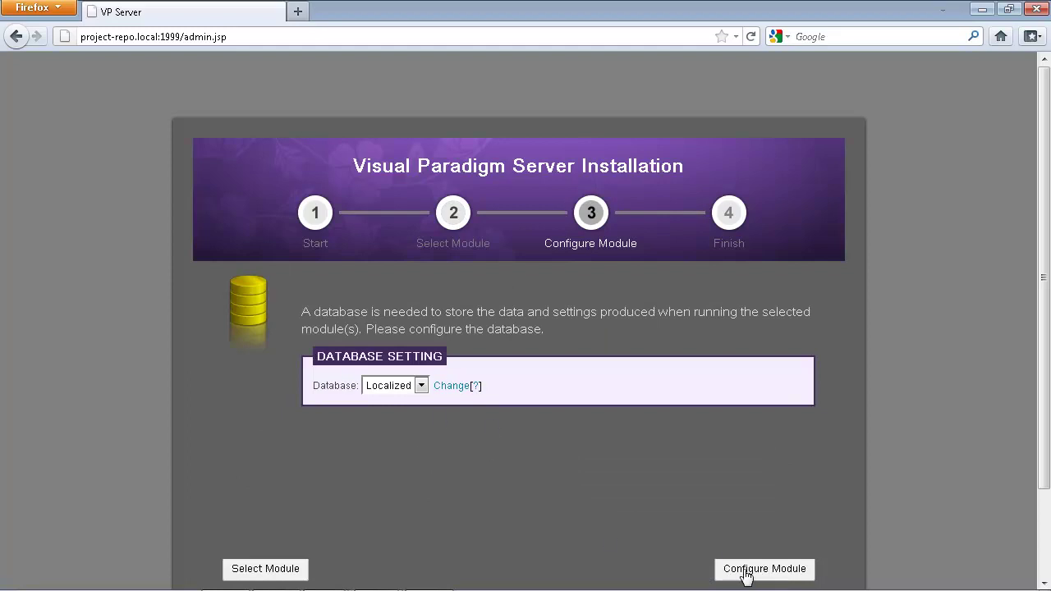
left_click(746, 575)
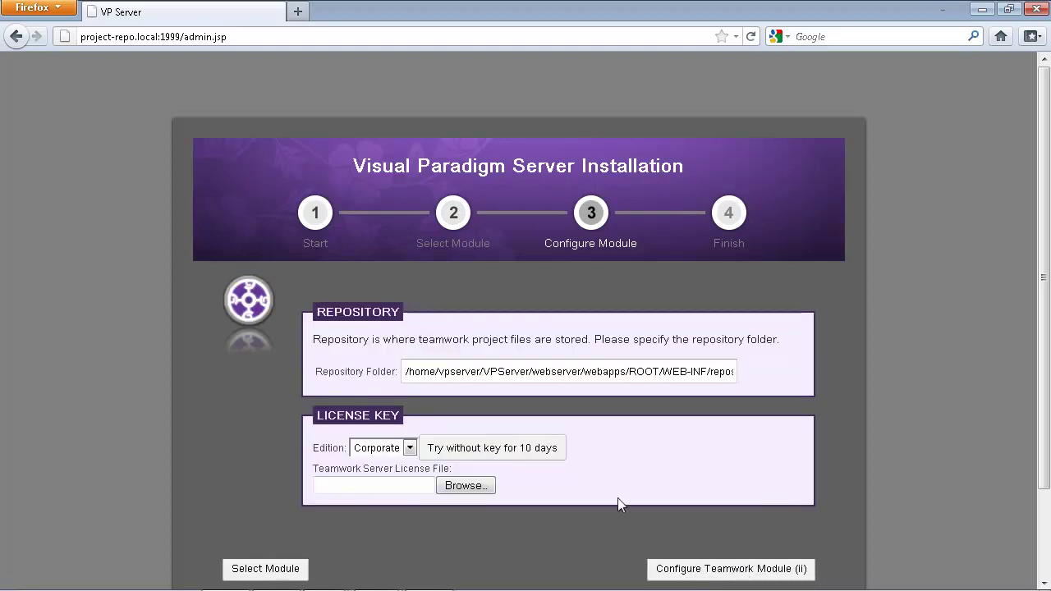
left_click(462, 492)
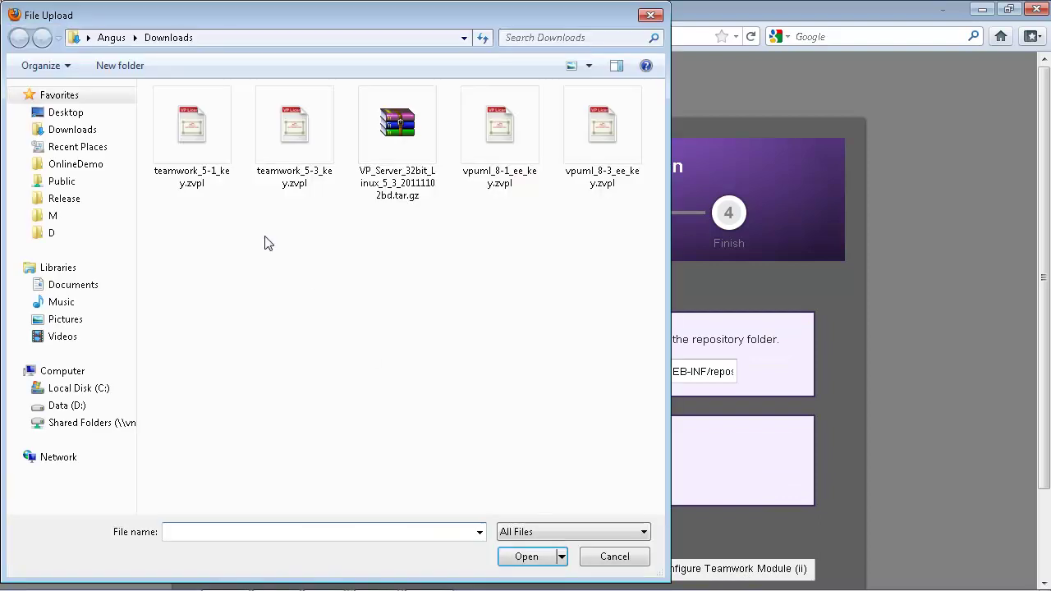
left_click(288, 166)
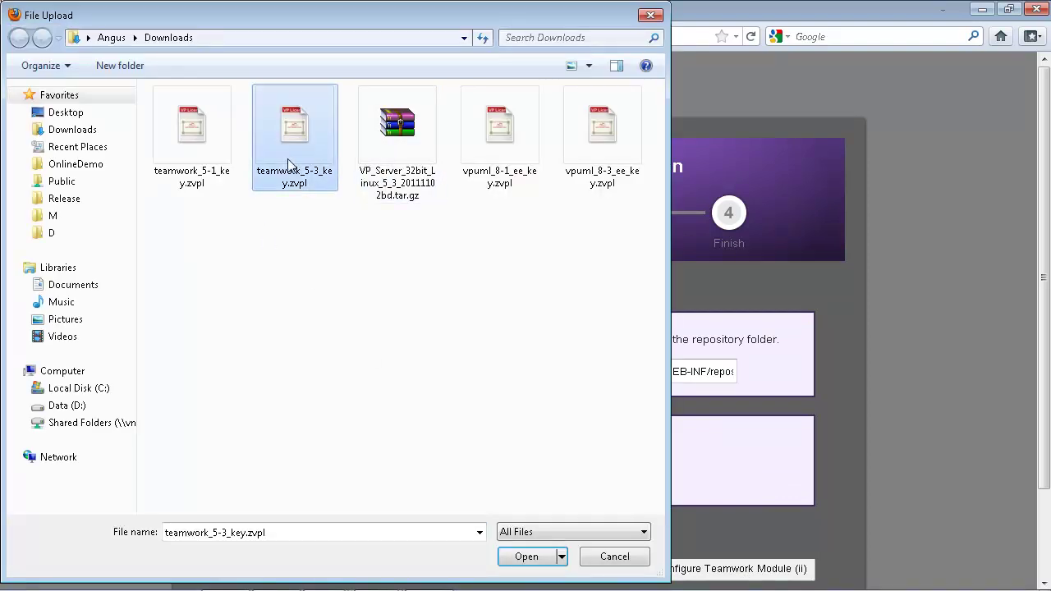
double_click(288, 166)
Step: Inspect the current repository folder path in the module settings
left_click(505, 372)
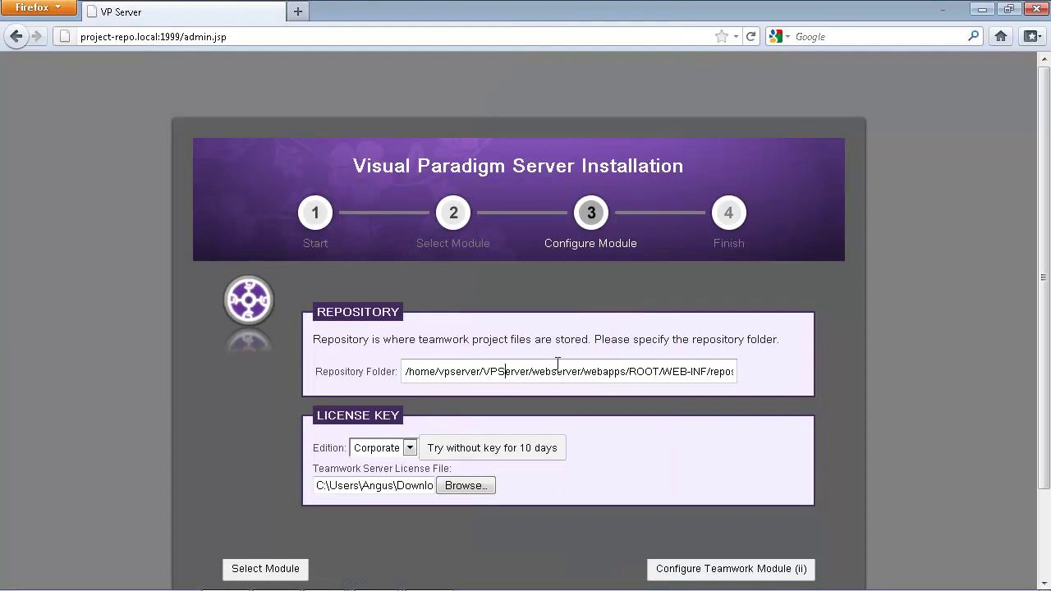
left_click_drag(657, 374, 780, 374)
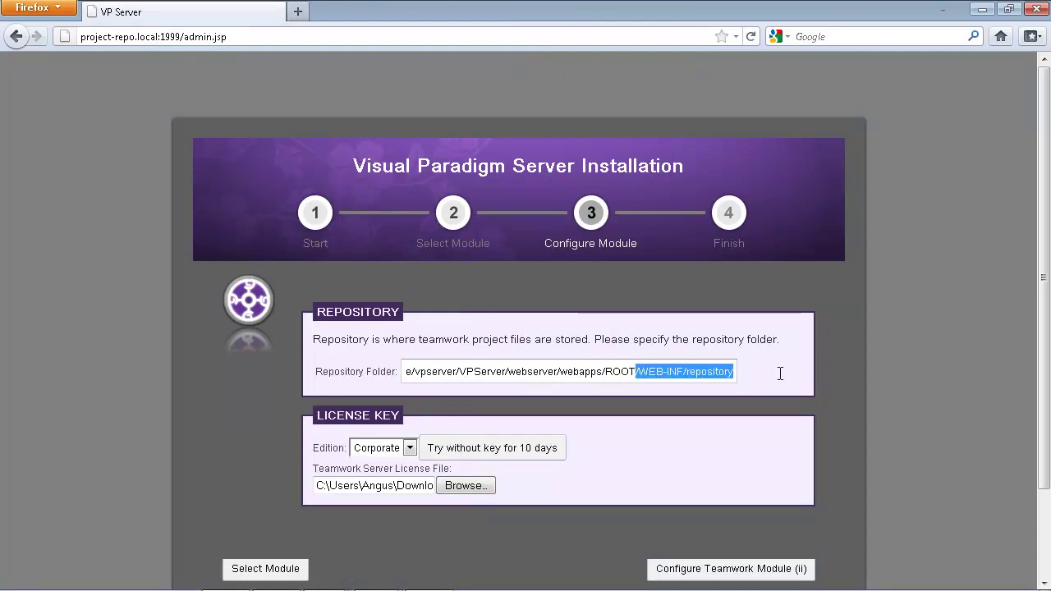
left_click(781, 376)
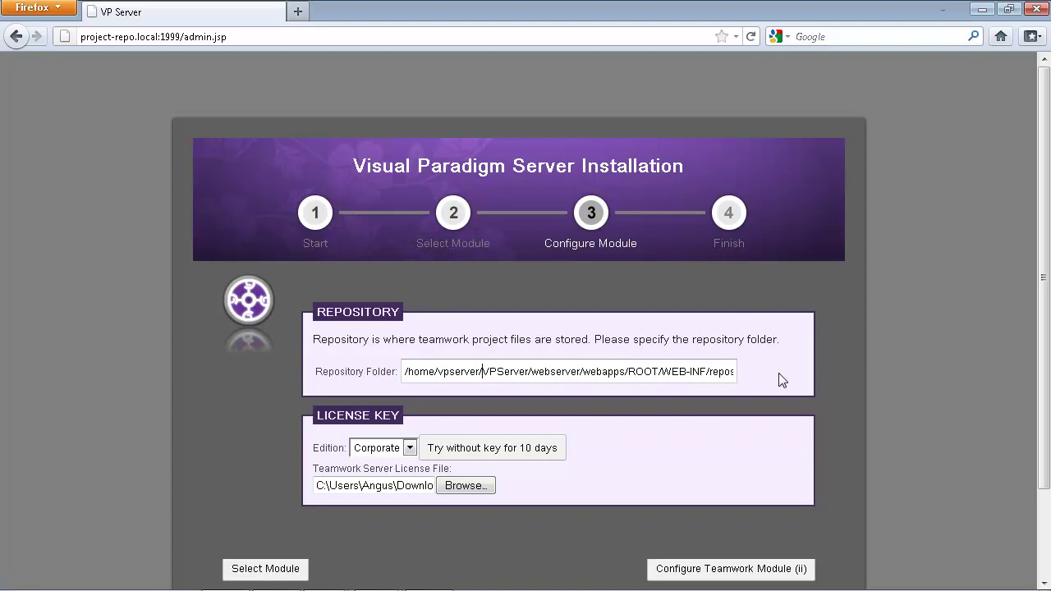
Step: Shorten the repository folder to /home/vpserver/repository and continue to the Existing User settings
key("alt+Tab")
key("alt+Tab")
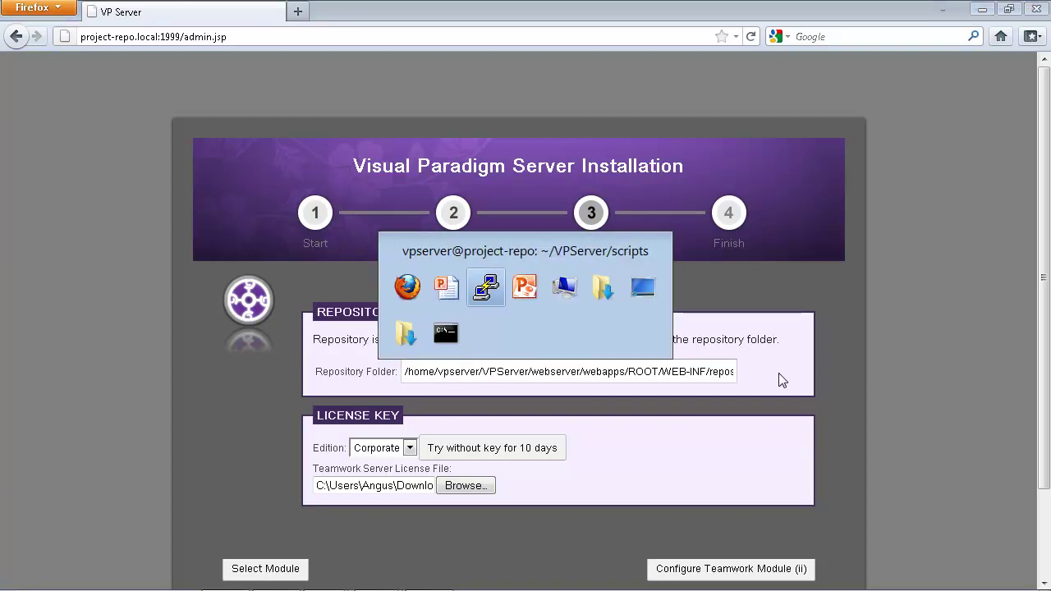
key("alt+Tab")
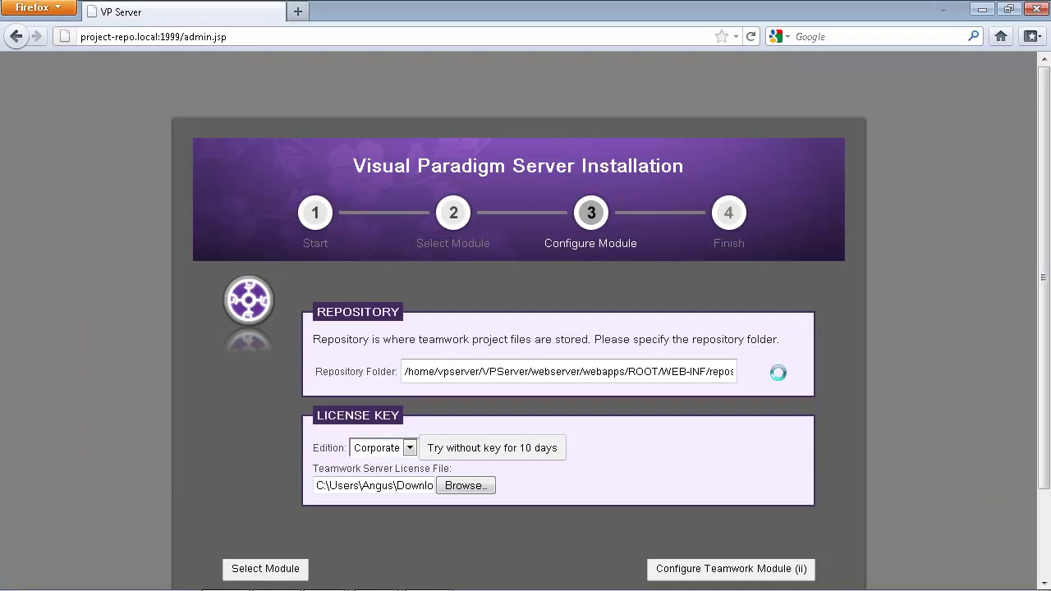
key("ctrl+shift+Right")
key("ctrl+shift+Right")
key("ctrl+shift+Right")
key("ctrl+shift+Right")
key("ctrl+shift+Right")
key("ctrl+shift+Right")
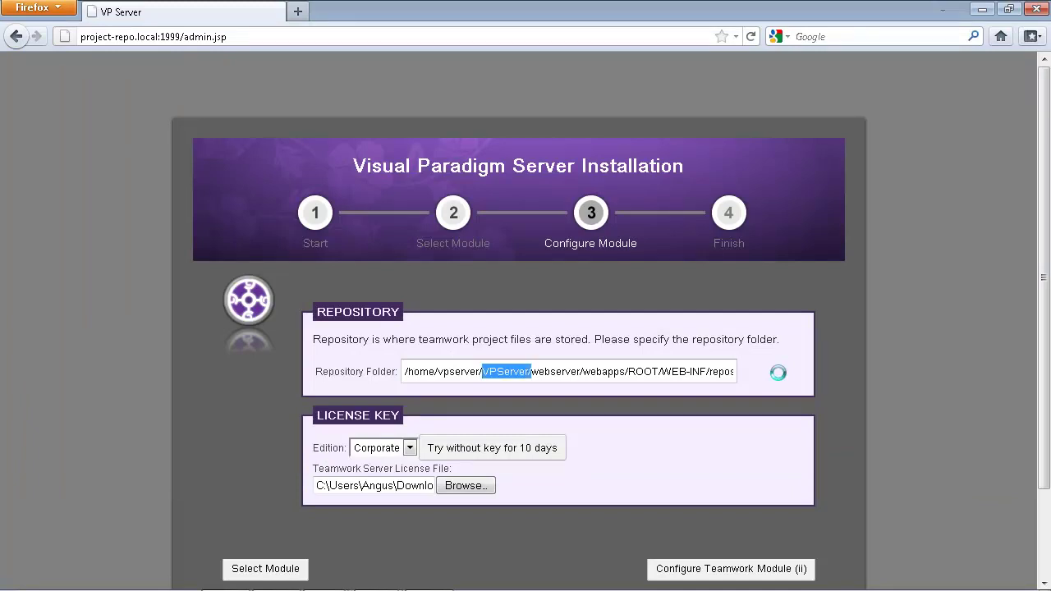
key("Delete")
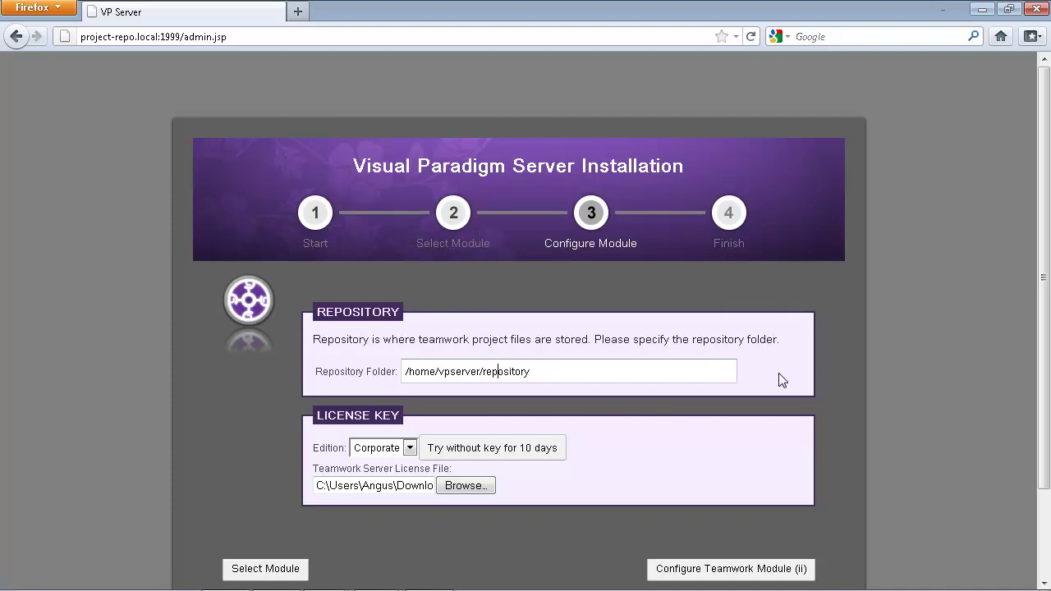
key("Right")
key("Right")
key("Right")
left_click(669, 575)
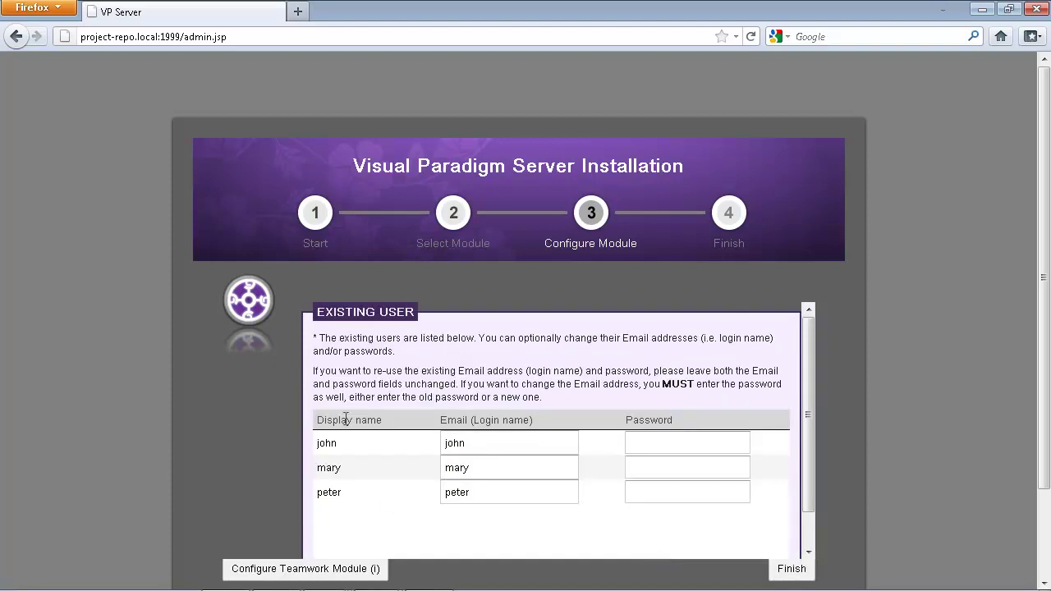
Step: Leave the existing users' login fields blank and finish installing the Teamwork Module
scroll(645, 499, "down", 1)
scroll(624, 511, "up", 1)
left_click_drag(654, 371, 458, 386)
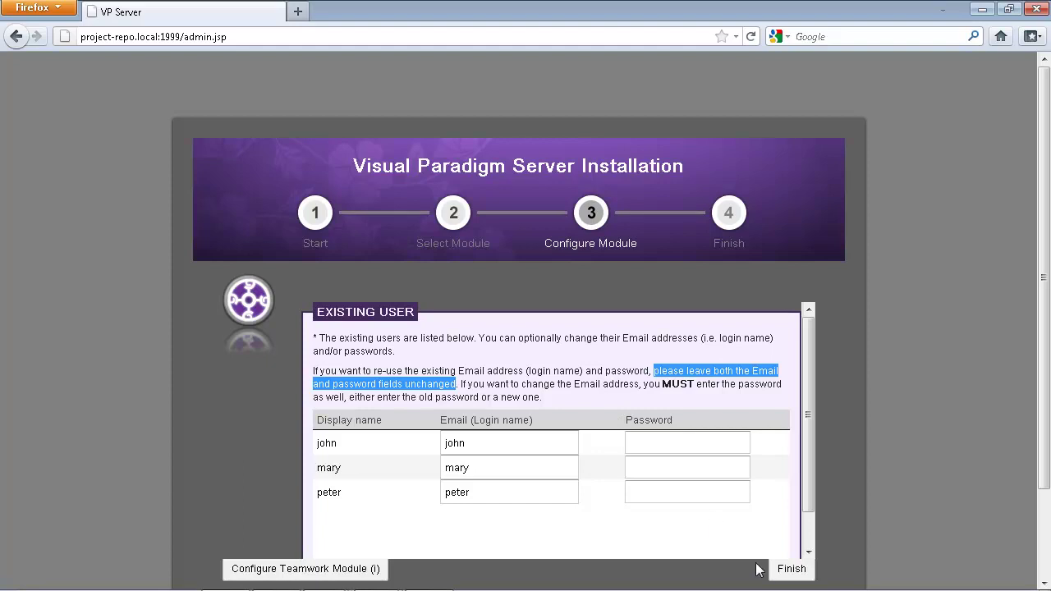
left_click(783, 575)
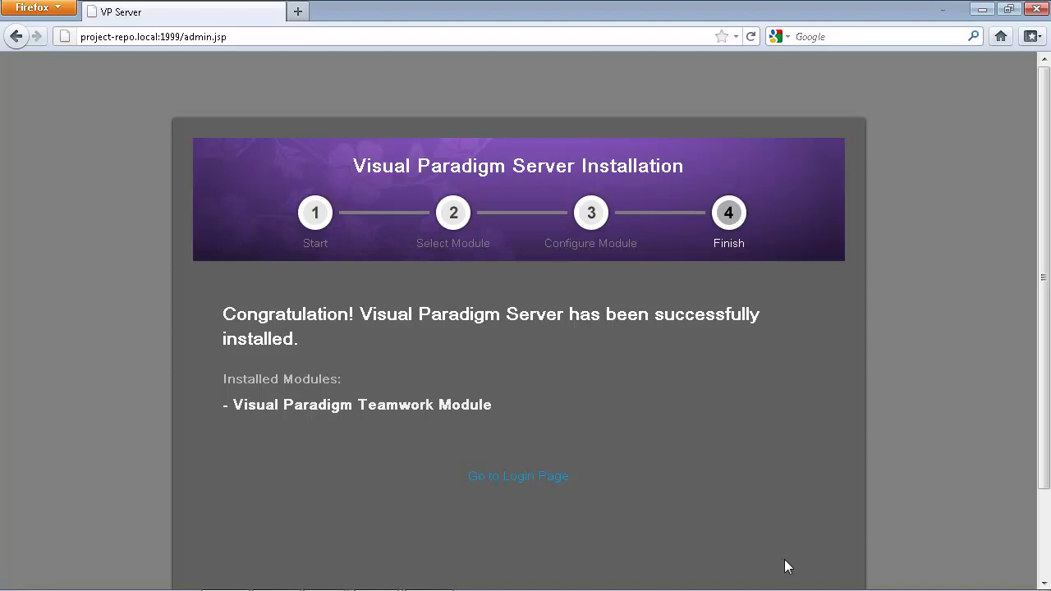
Step: Check the Test VP Server 5.3 slide, then go to the server's login page
key("alt+Tab")
key("Right")
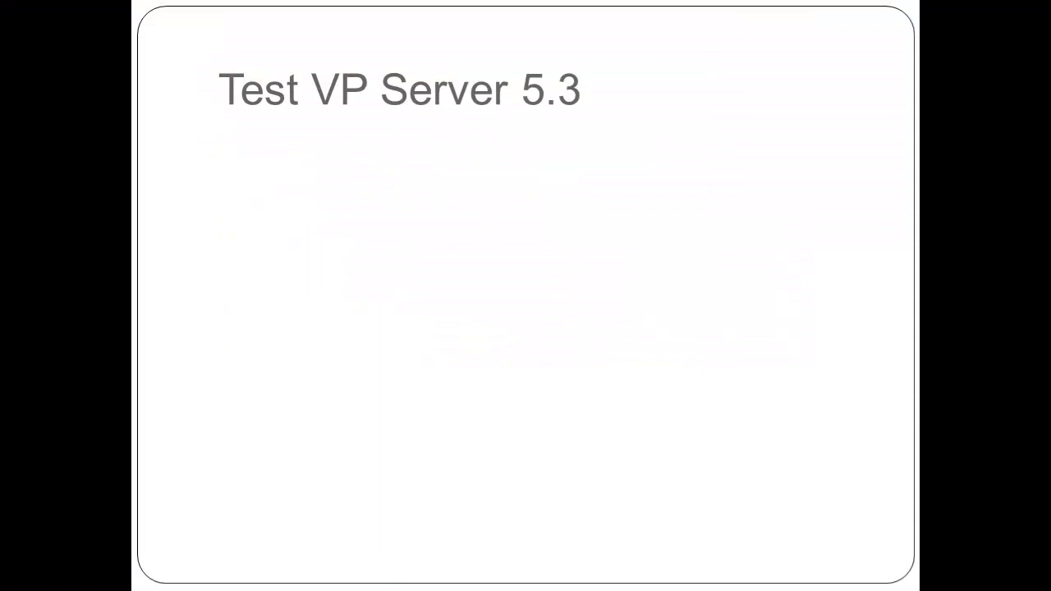
key("alt+Tab")
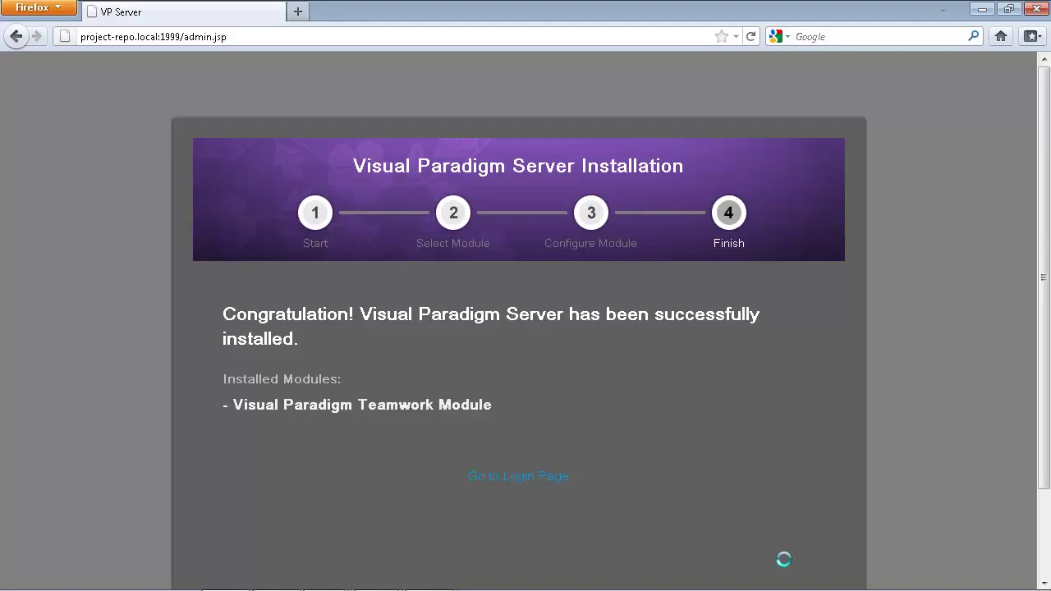
left_click(546, 485)
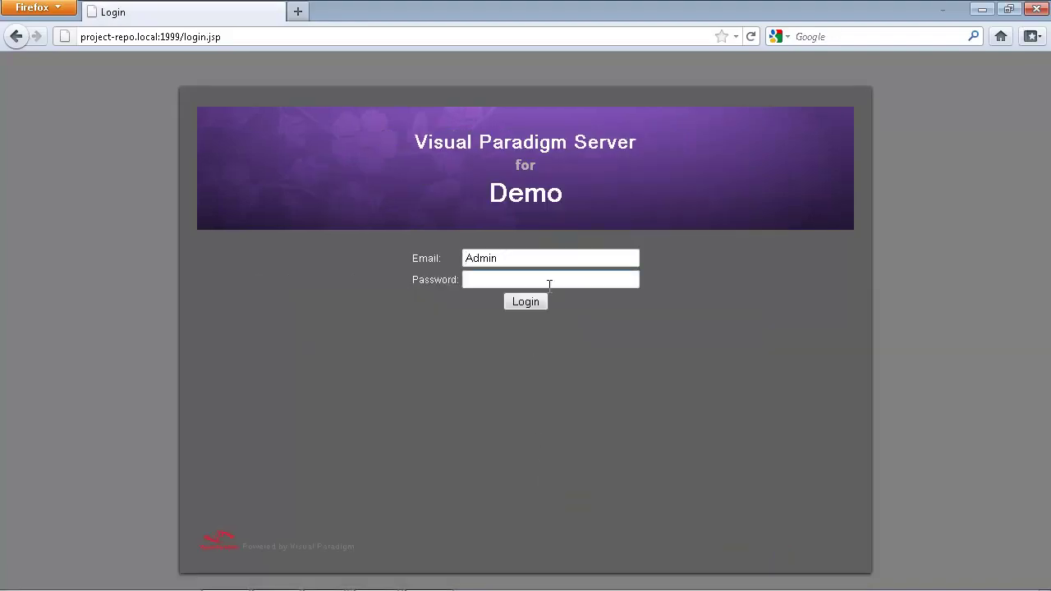
Step: Log in as administrator with the admin password, declining to remember the password
left_click(554, 276)
type("********")
key("Return")
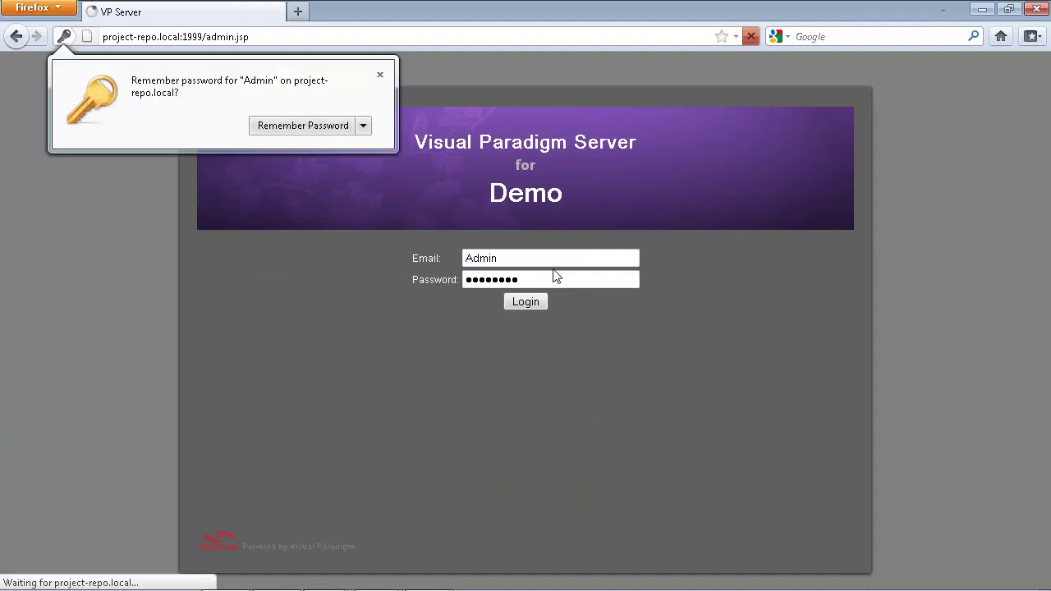
left_click(380, 76)
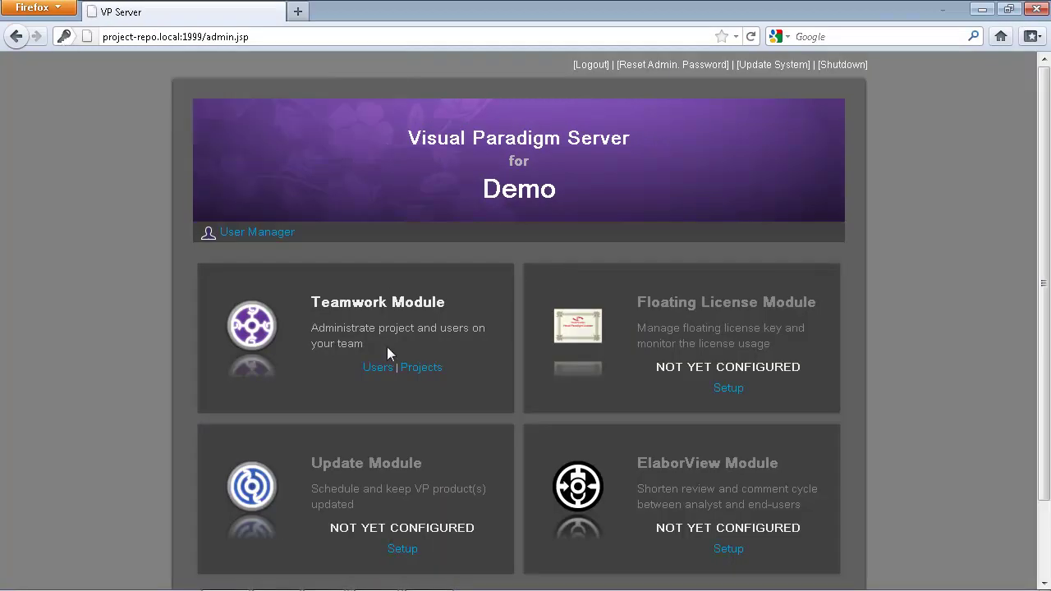
Step: In the Teamwork Module, review the CRM, CustomerService and Website project details
left_click(376, 302)
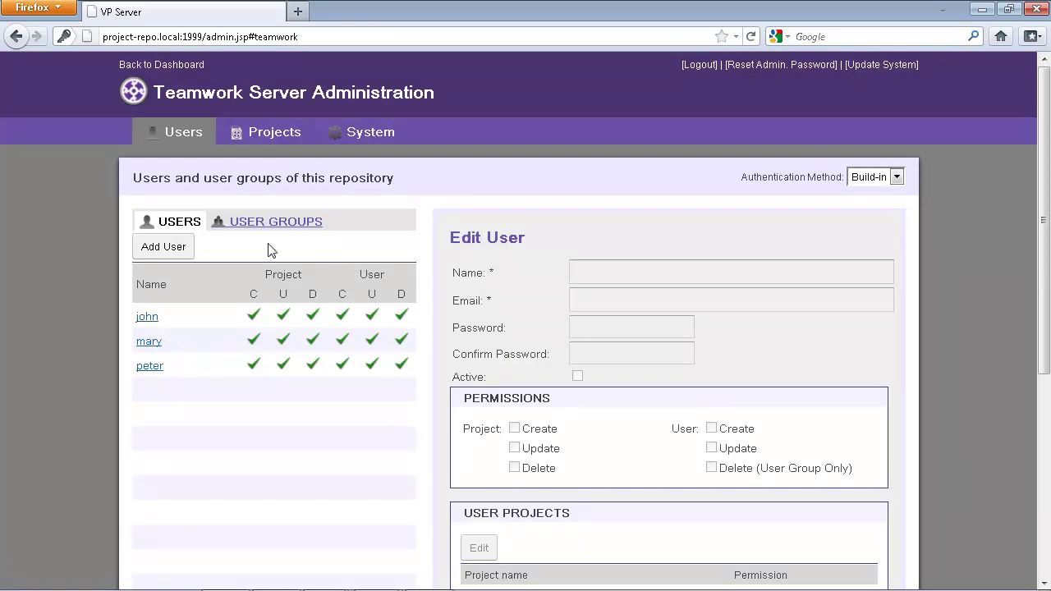
left_click(280, 223)
left_click(262, 138)
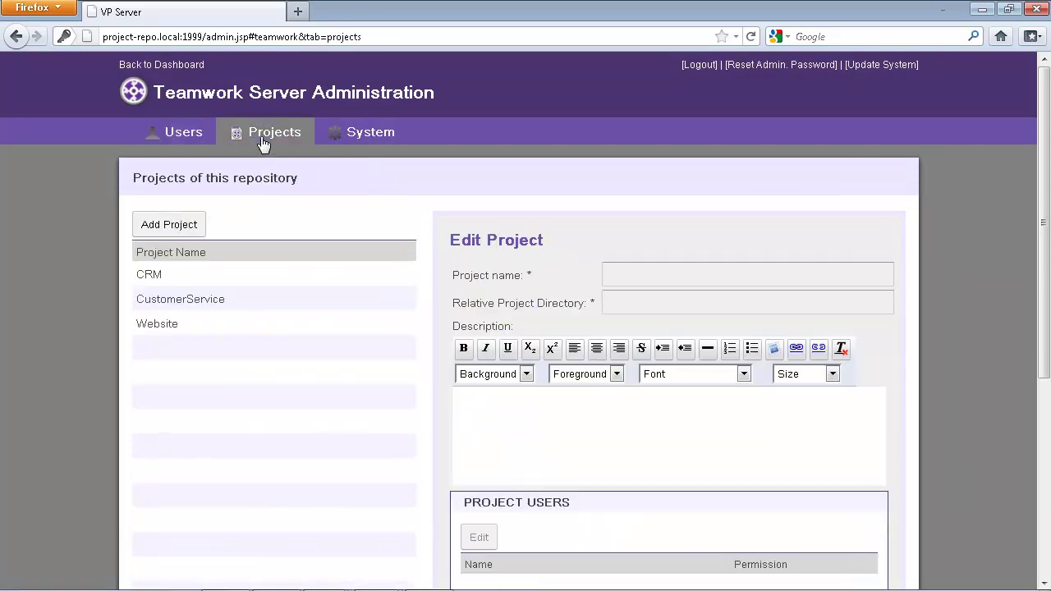
left_click(235, 275)
left_click(226, 302)
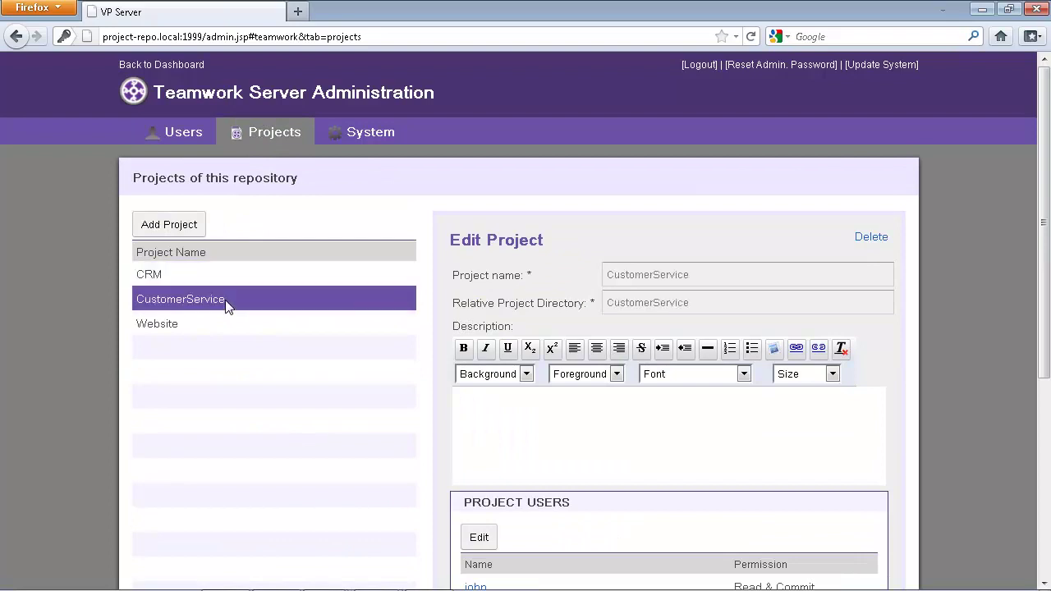
left_click(225, 324)
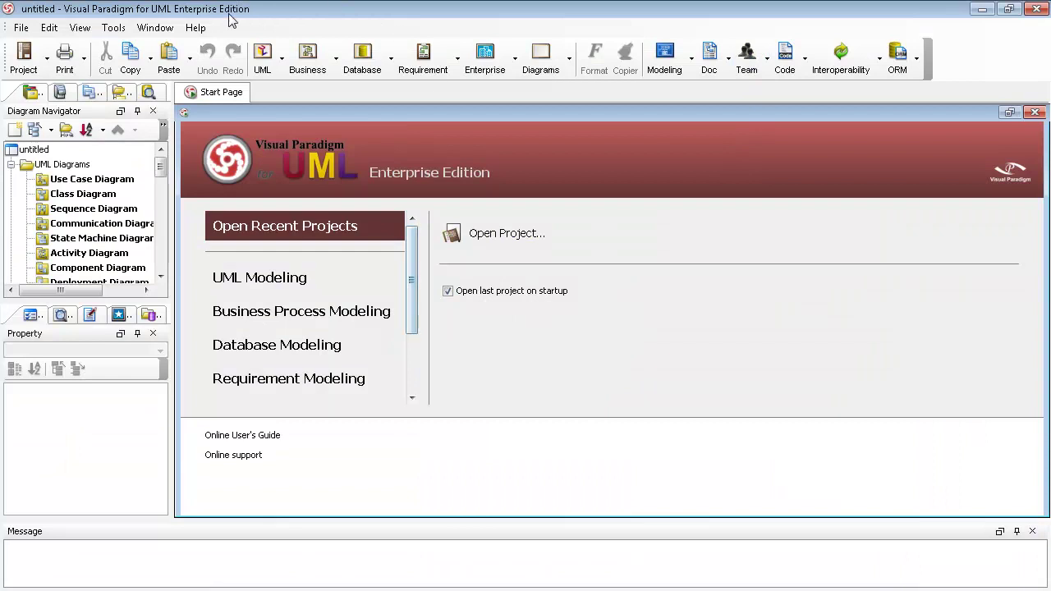
Step: Check the client's version in Help > About
left_click(196, 27)
left_click(271, 169)
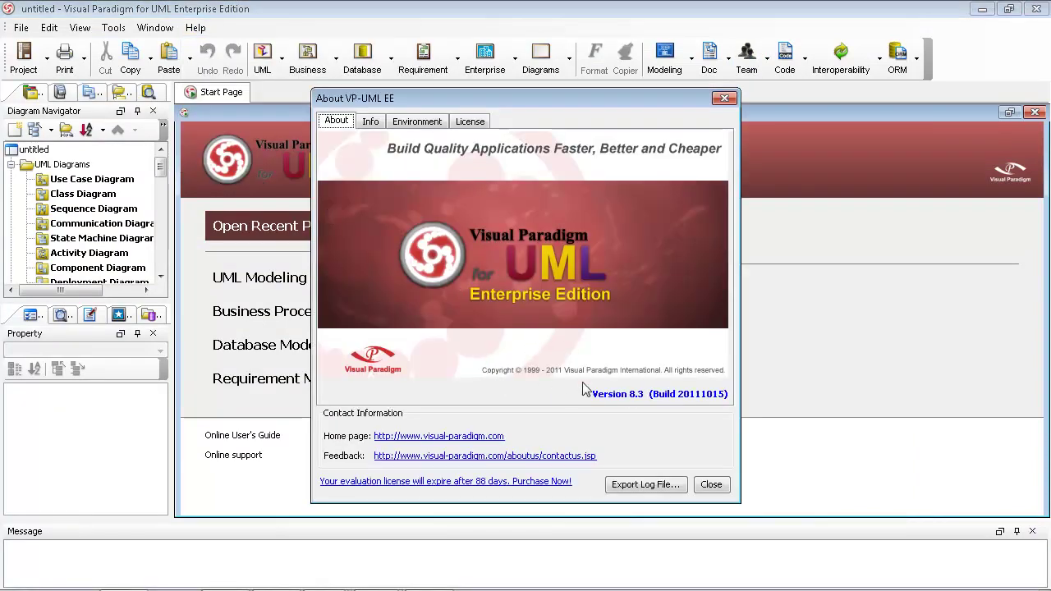
left_click(709, 485)
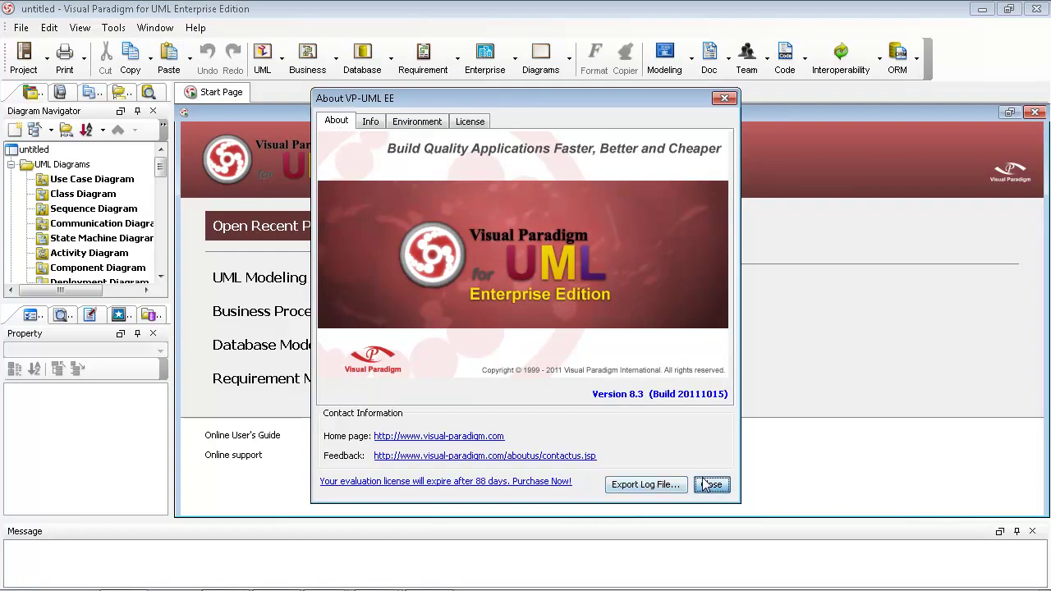
Step: Log in to Teamwork Server project-repo.local, port 1999, with the user's credentials
left_click(747, 58)
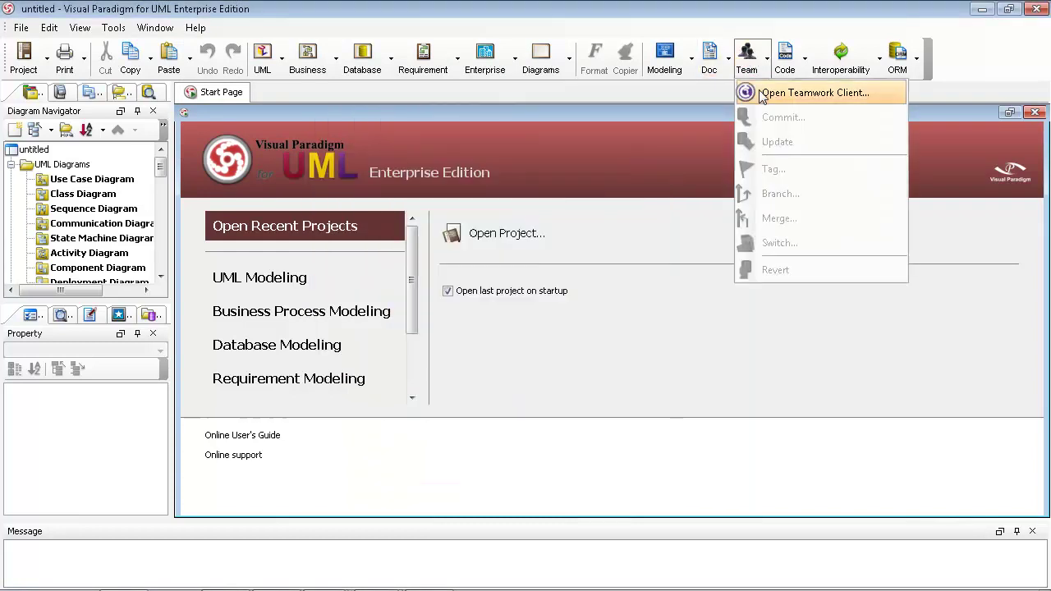
left_click(762, 95)
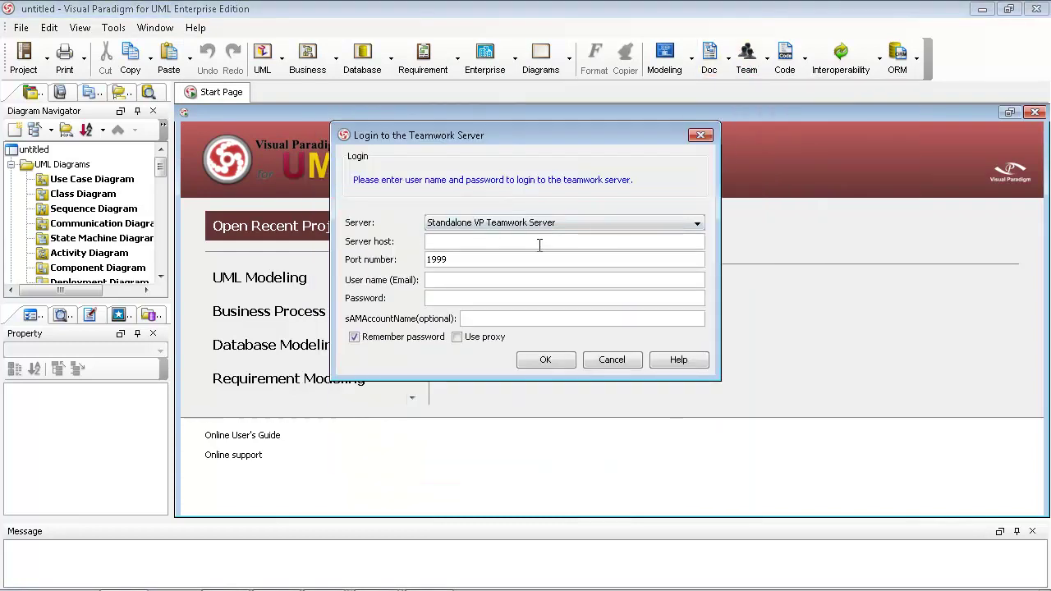
left_click(540, 241)
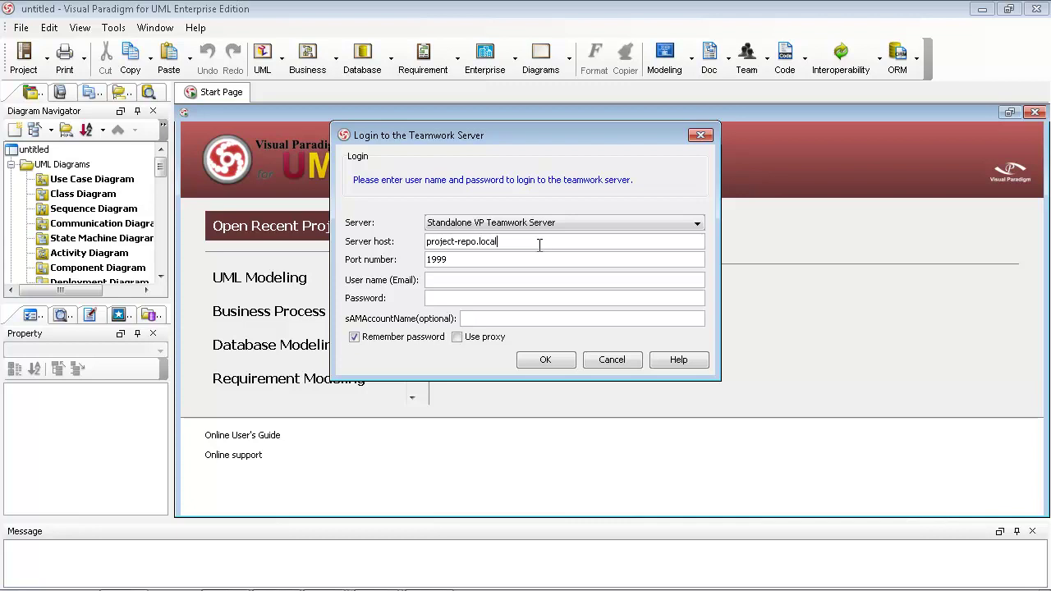
key("Tab")
key("Tab")
left_click(542, 364)
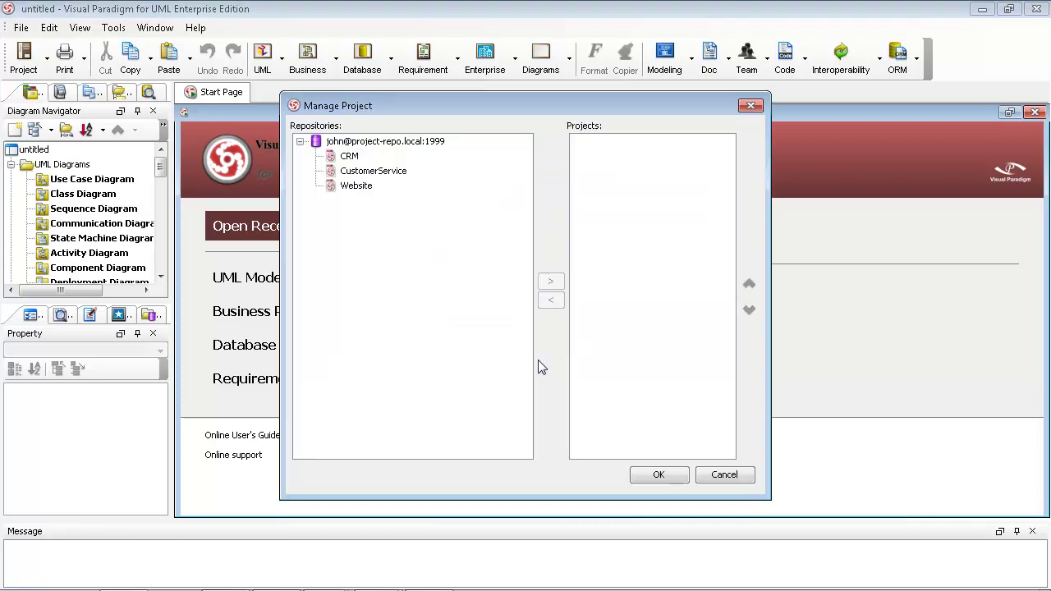
Step: Add CRM, CustomerService and Website to the managed project list
left_click(349, 156)
left_click(360, 187, "shift")
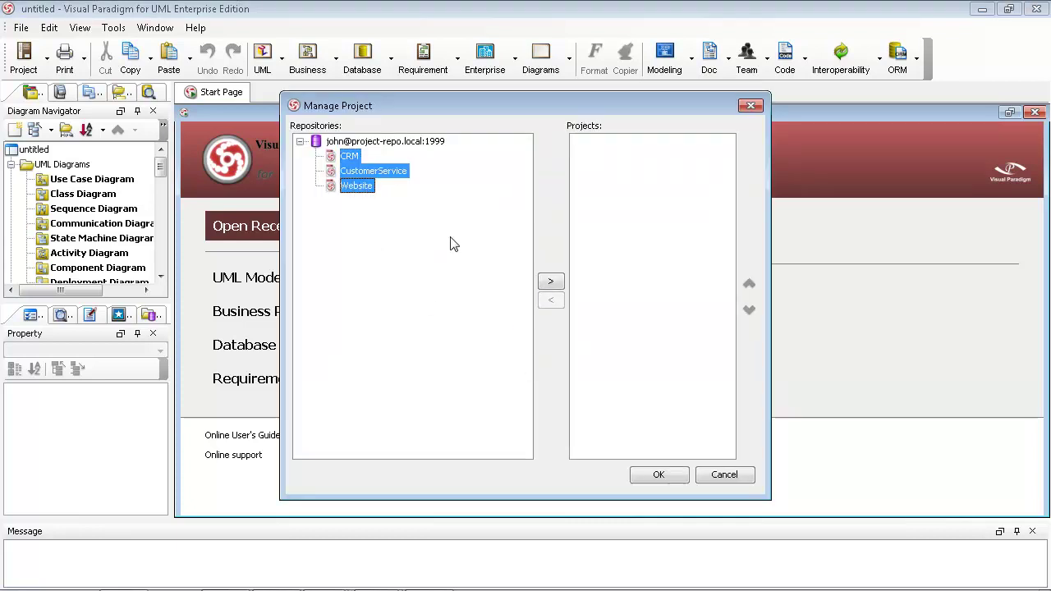
left_click(551, 282)
left_click(659, 476)
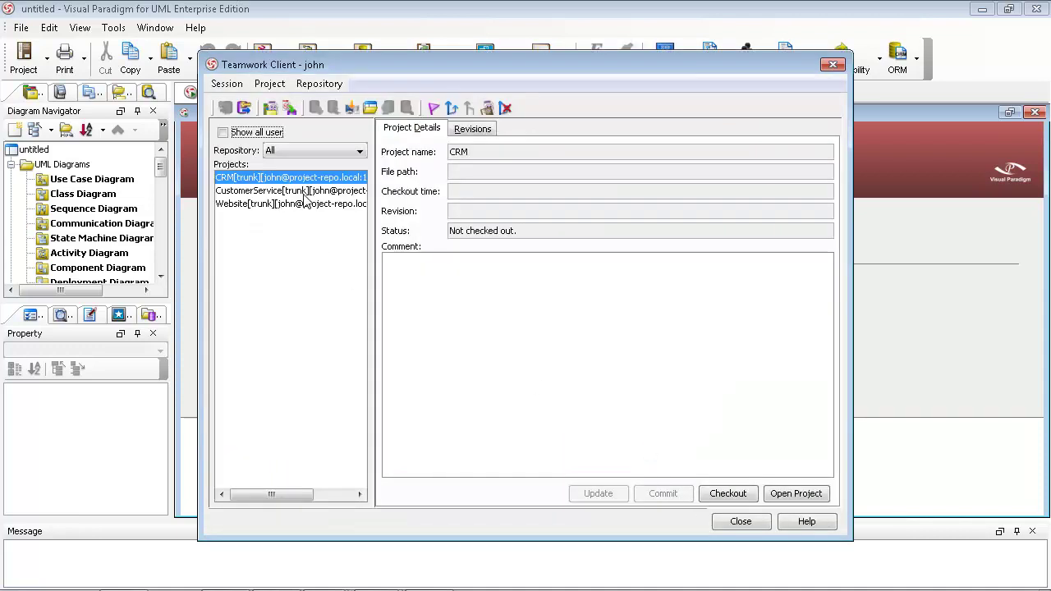
Step: Check out the CRM project and open it, accepting conversion to the newer version
left_click(304, 194)
left_click(262, 179)
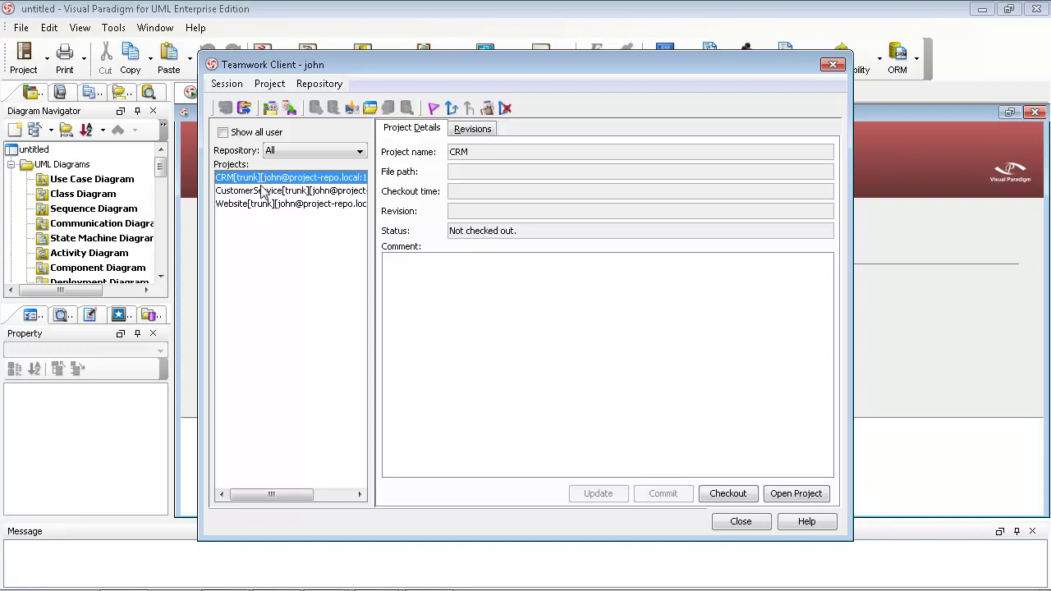
left_click(764, 493)
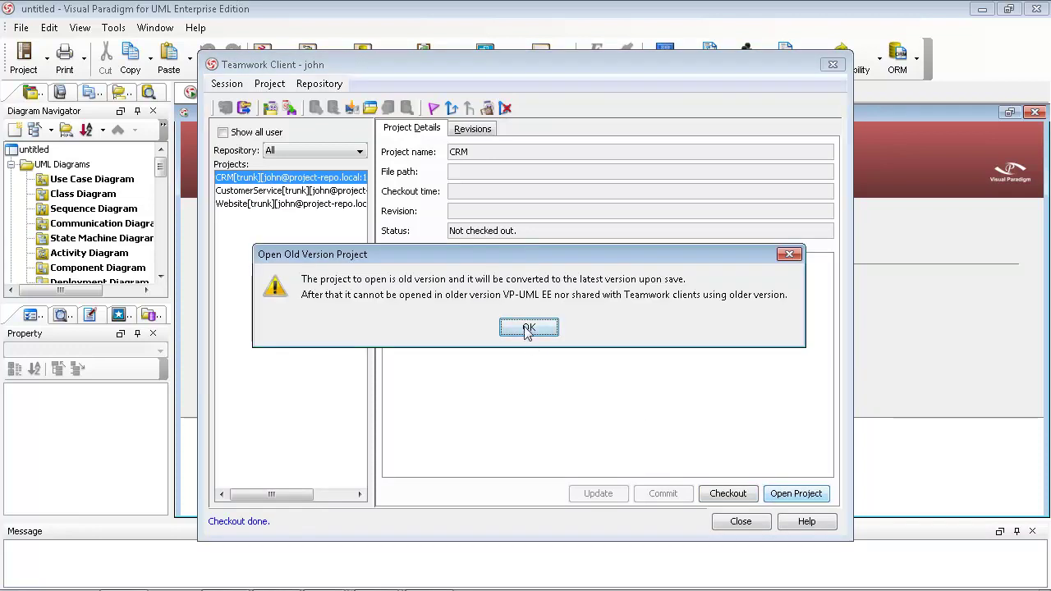
left_click(528, 328)
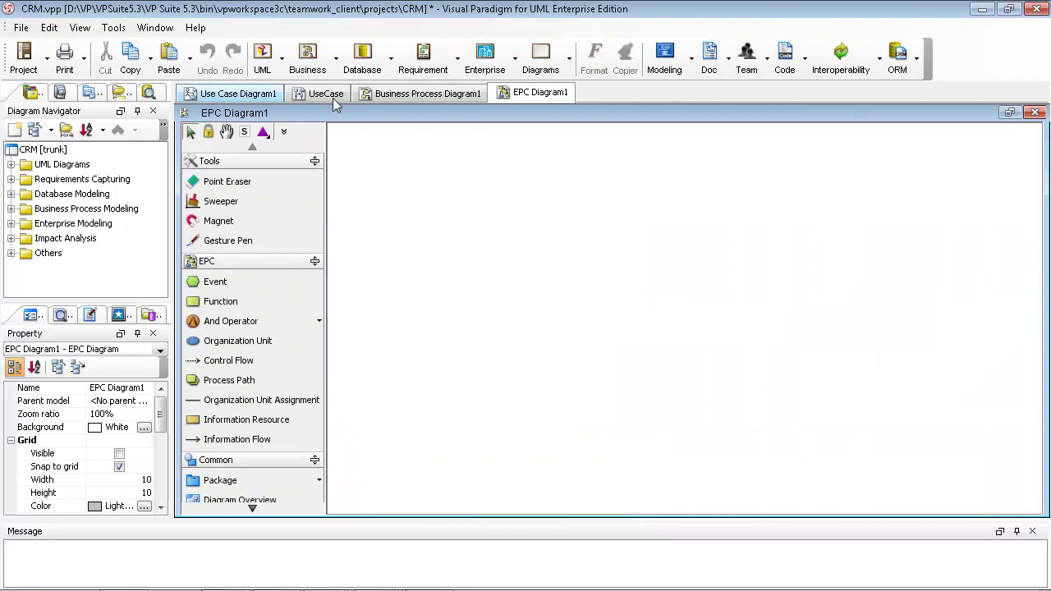
Step: Commit the CRM project's changes to the teamwork server with Team > Commit
left_click(749, 73)
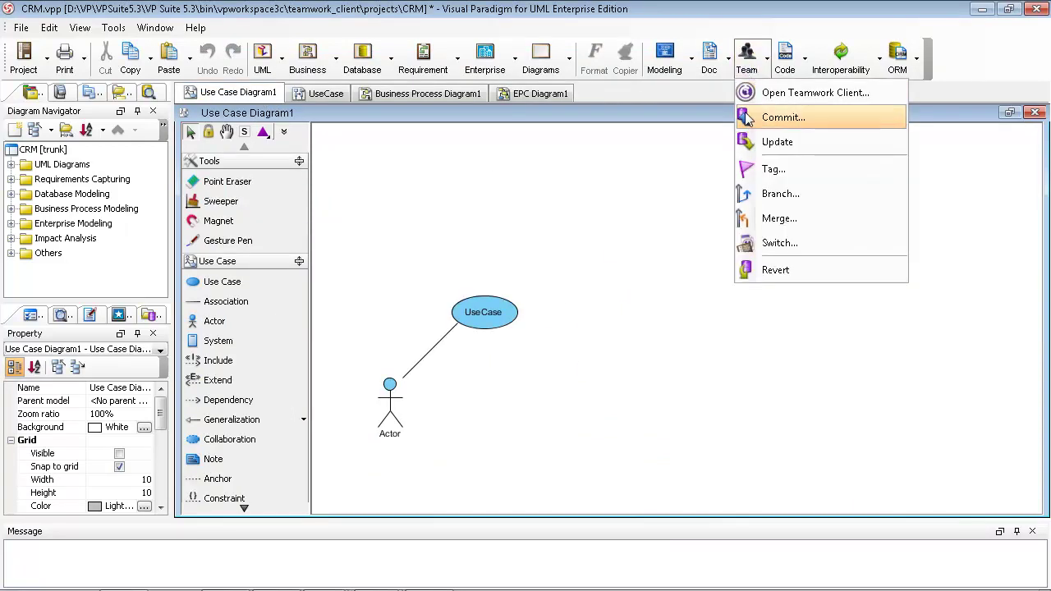
left_click(747, 118)
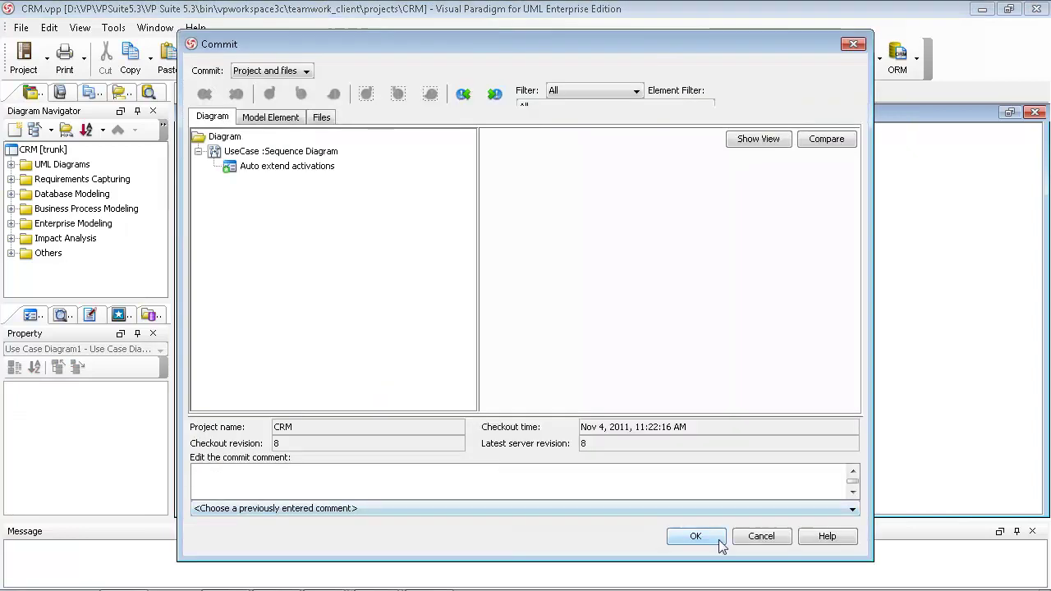
left_click(698, 541)
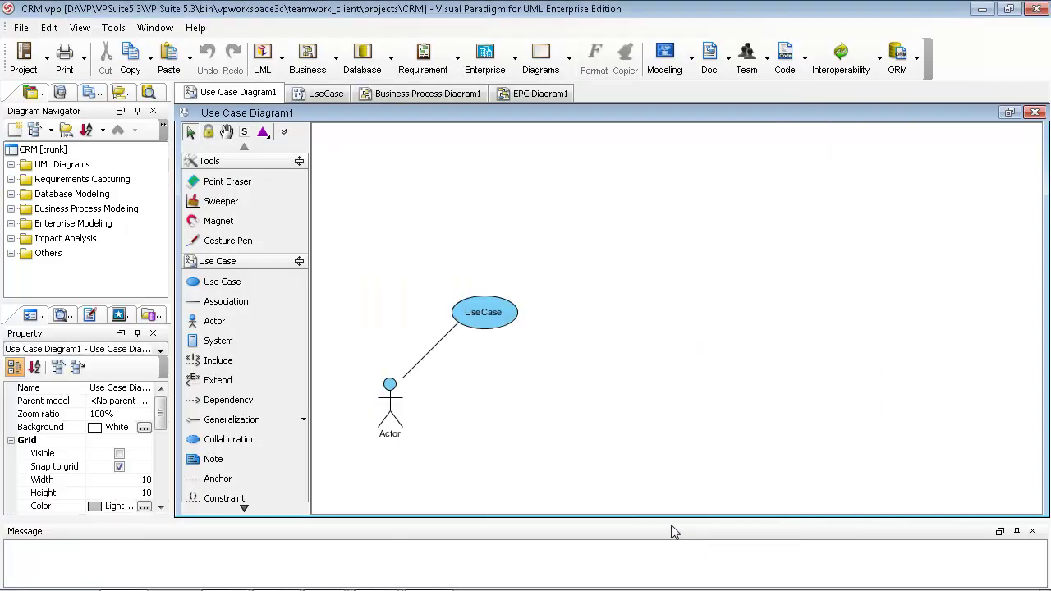
Step: Confirm in the teamwork client that CRM is up to date at revision 9
left_click(747, 59)
left_click(750, 93)
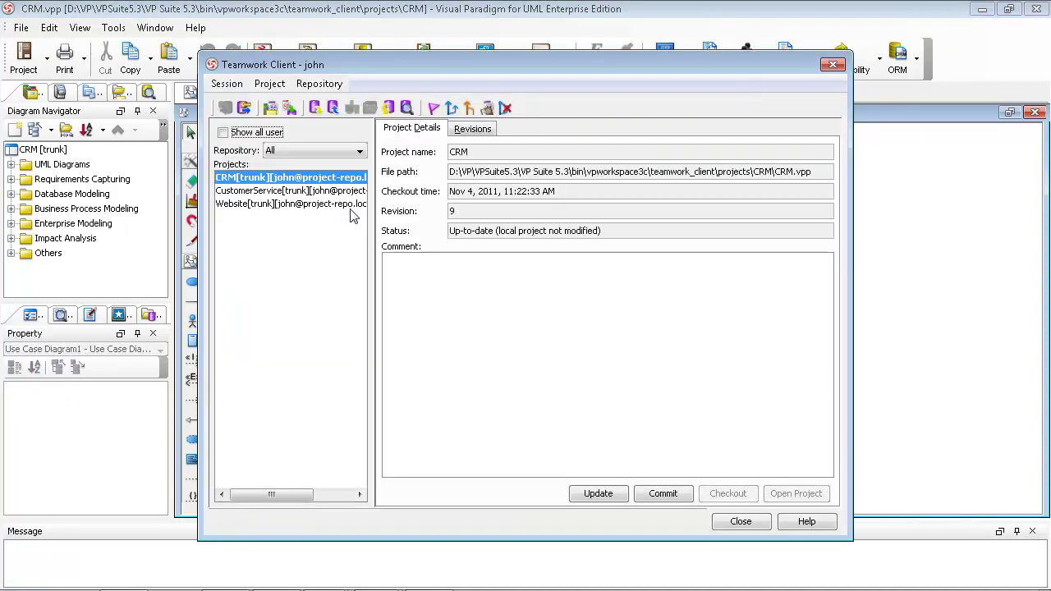
left_click(288, 193)
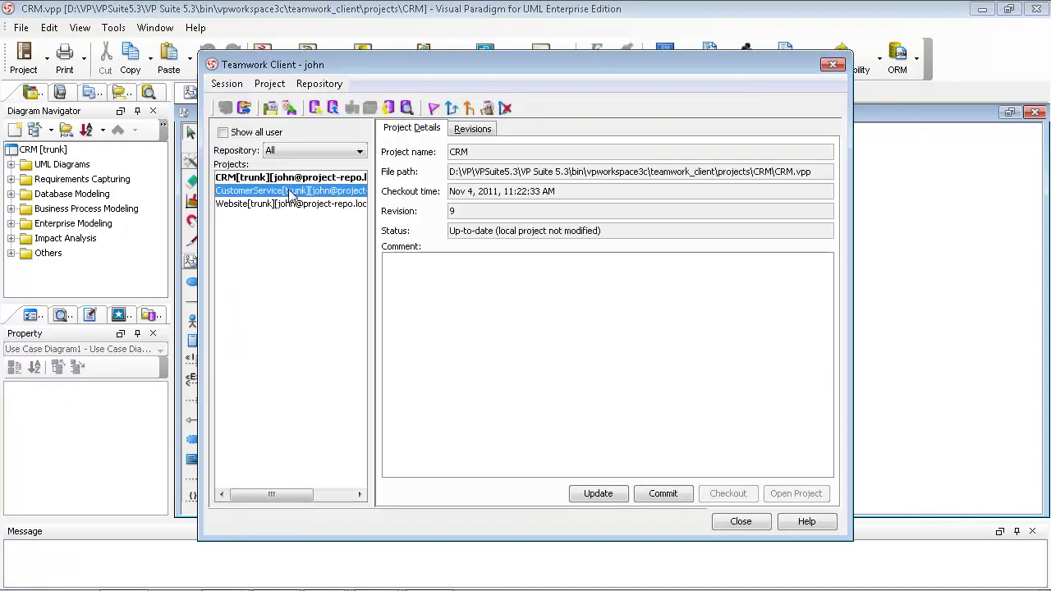
key("Escape")
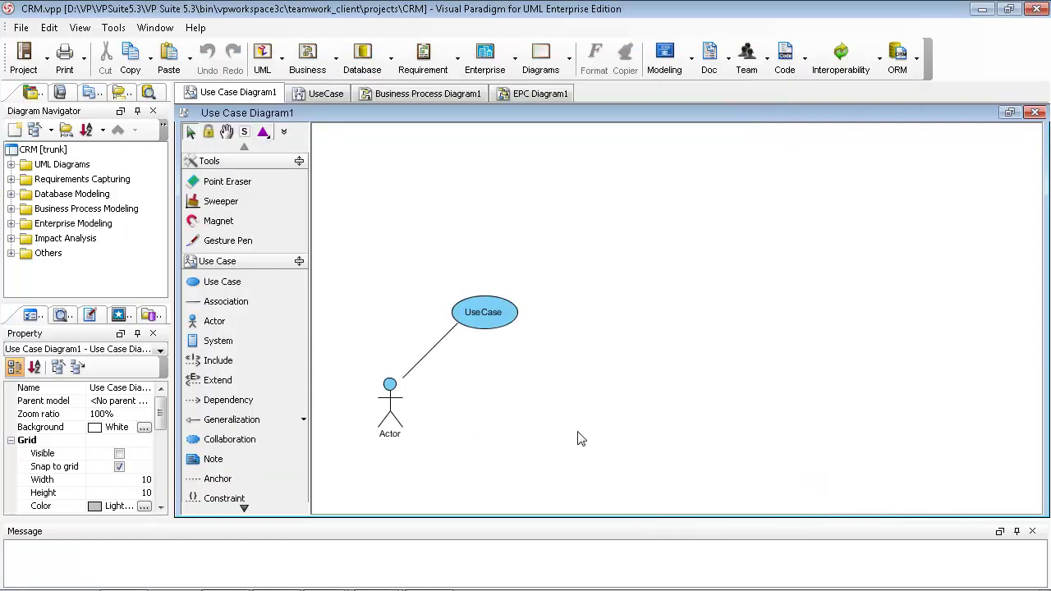